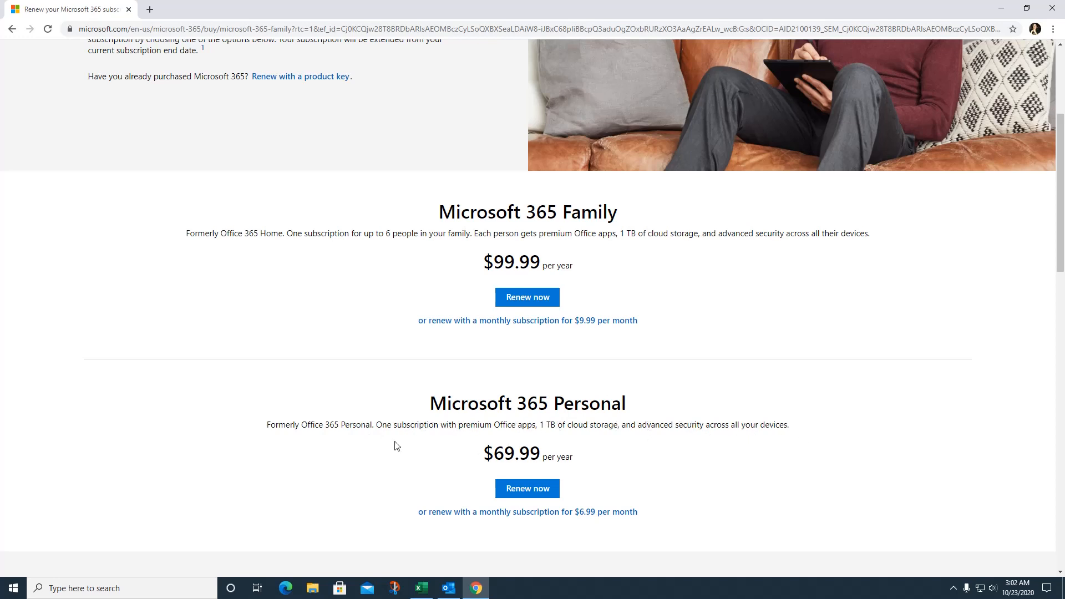
Step: Scroll the renewal page to compare Family at $99.99 and Personal at $69.99 per year
{"action": "scroll", "coordinate": [398, 485], "scroll_direction": "down", "scroll_amount": 1}
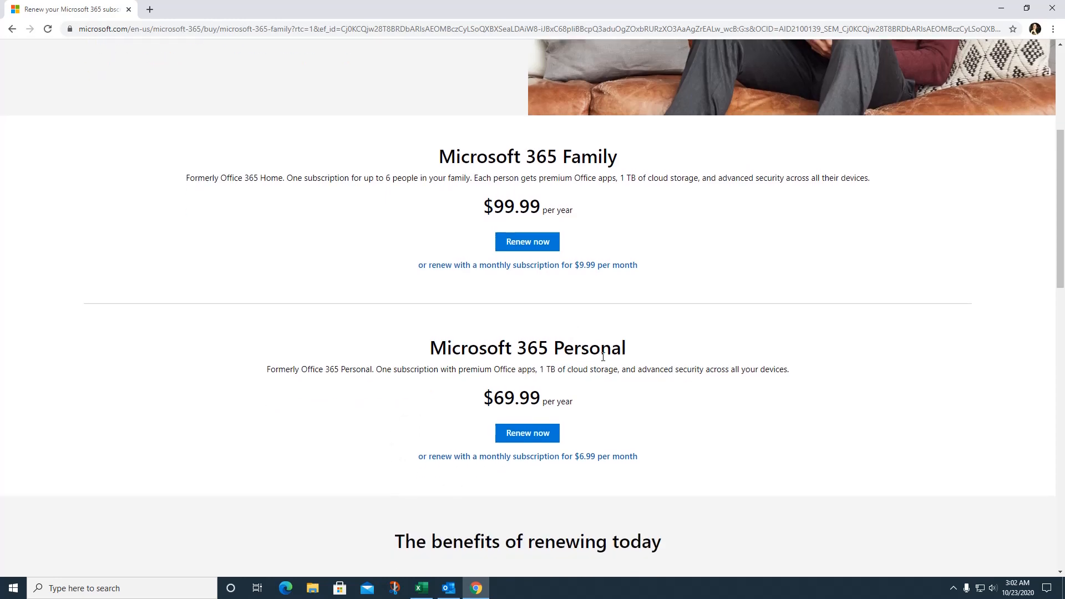
{"action": "scroll", "coordinate": [603, 356], "scroll_direction": "up", "scroll_amount": 3}
{"action": "scroll", "coordinate": [631, 384], "scroll_direction": "down", "scroll_amount": 2}
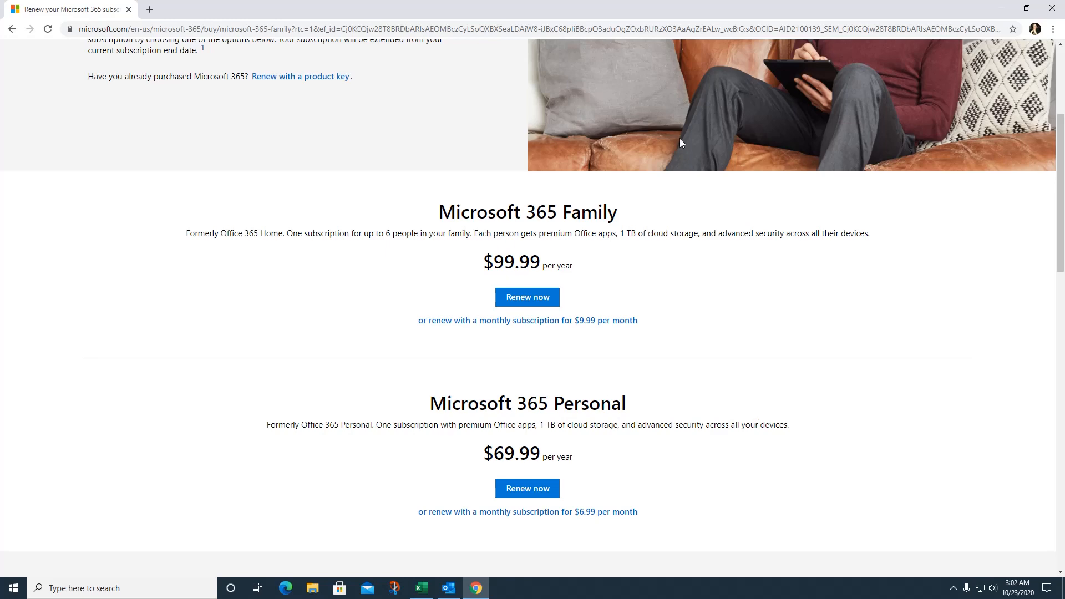
{"action": "scroll", "coordinate": [610, 111], "scroll_direction": "up", "scroll_amount": 4}
Step: Search Google for 'outlook 2019 price' from the address bar
{"action": "left_click", "coordinate": [492, 34]}
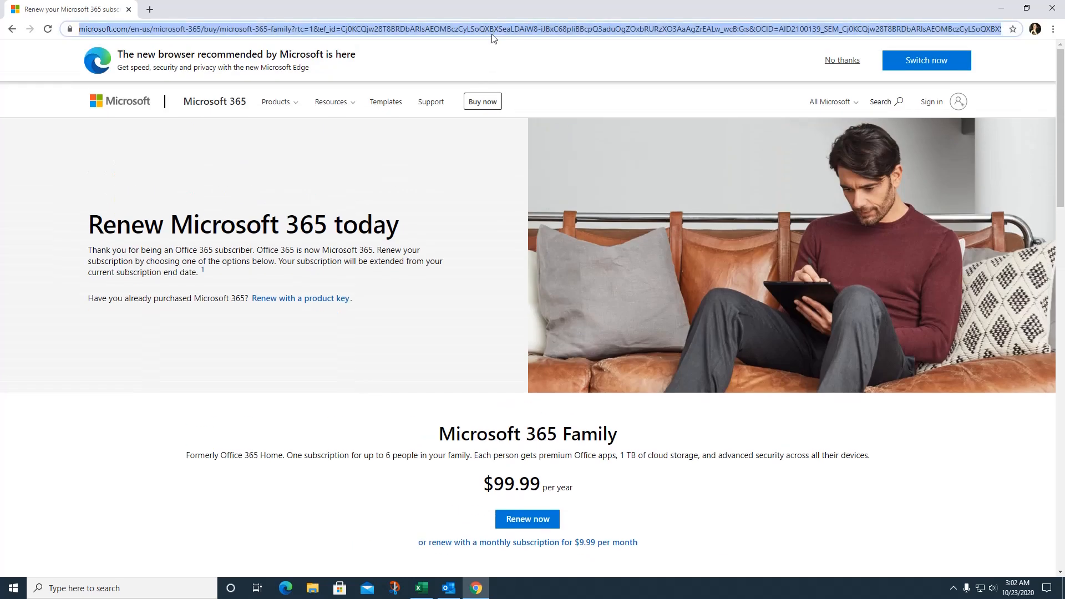
{"action": "type", "text": "outlook 2"}
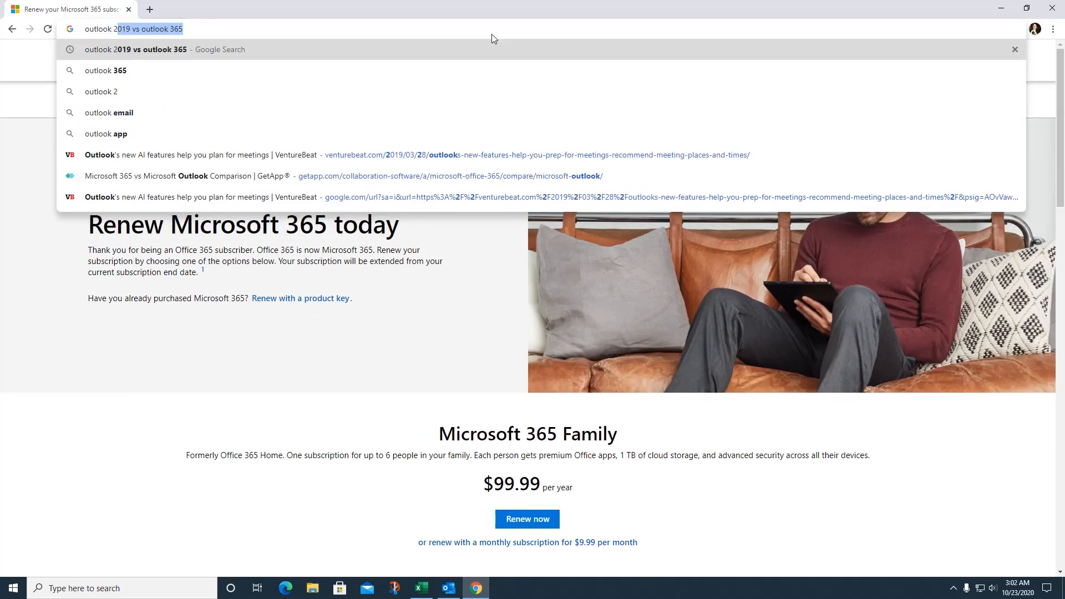
{"action": "type", "text": "019 price"}
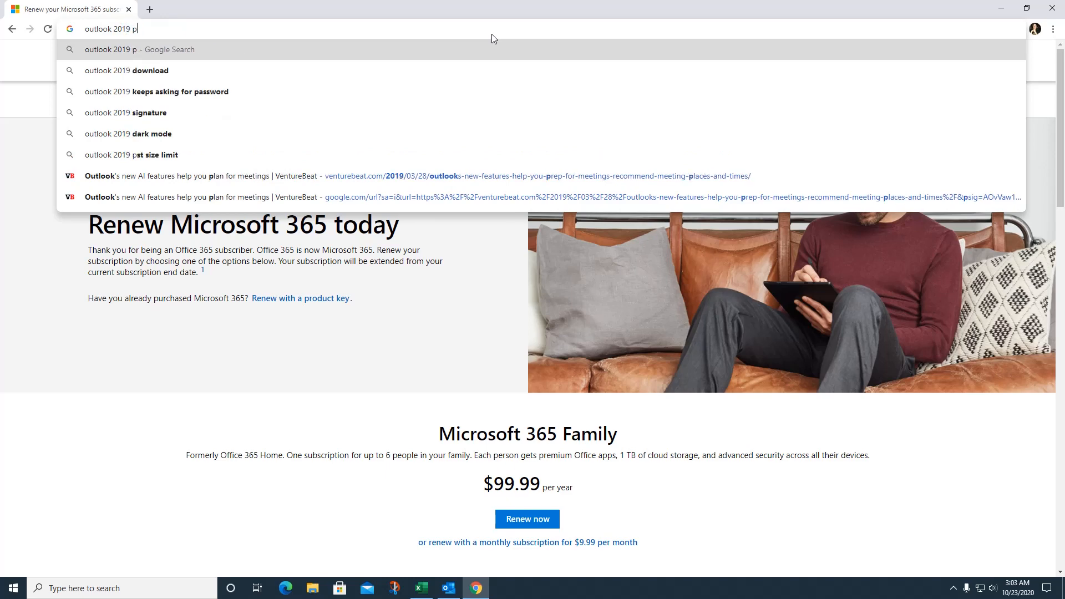
{"action": "key", "text": "Return"}
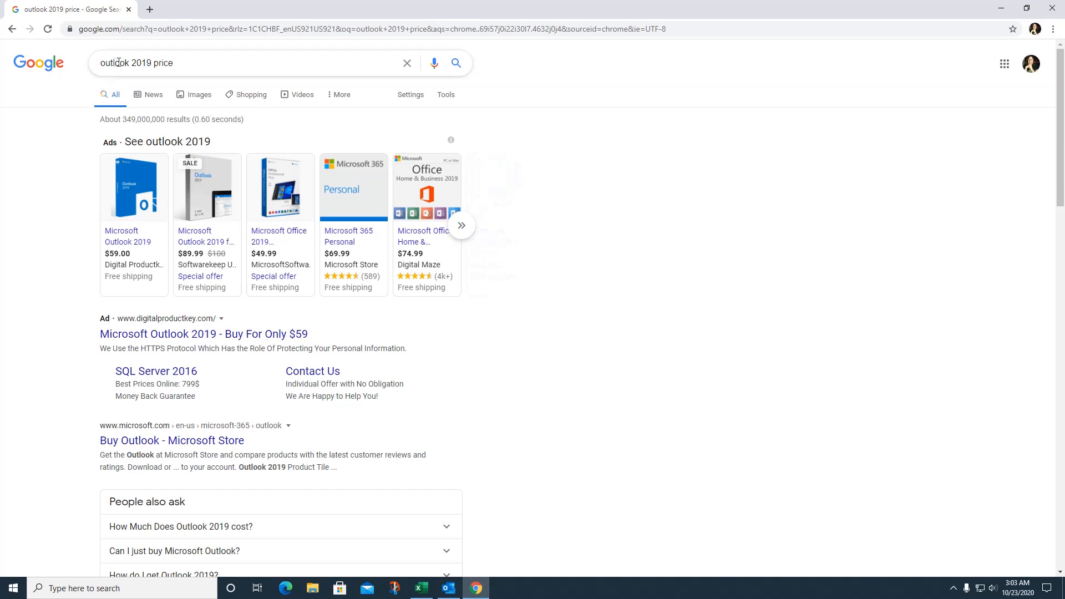
Step: Change the query to 'office 2019 price' and look over the sellers' shopping cards
{"action": "left_click_drag", "start_coordinate": [132, 64], "coordinate": [70, 65]}
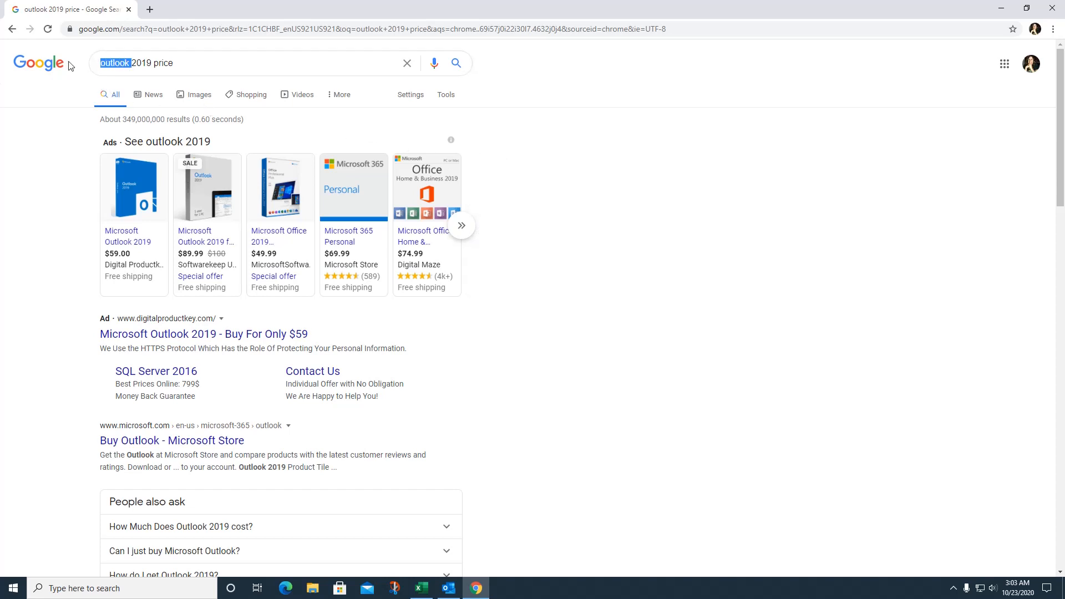
{"action": "type", "text": "office"}
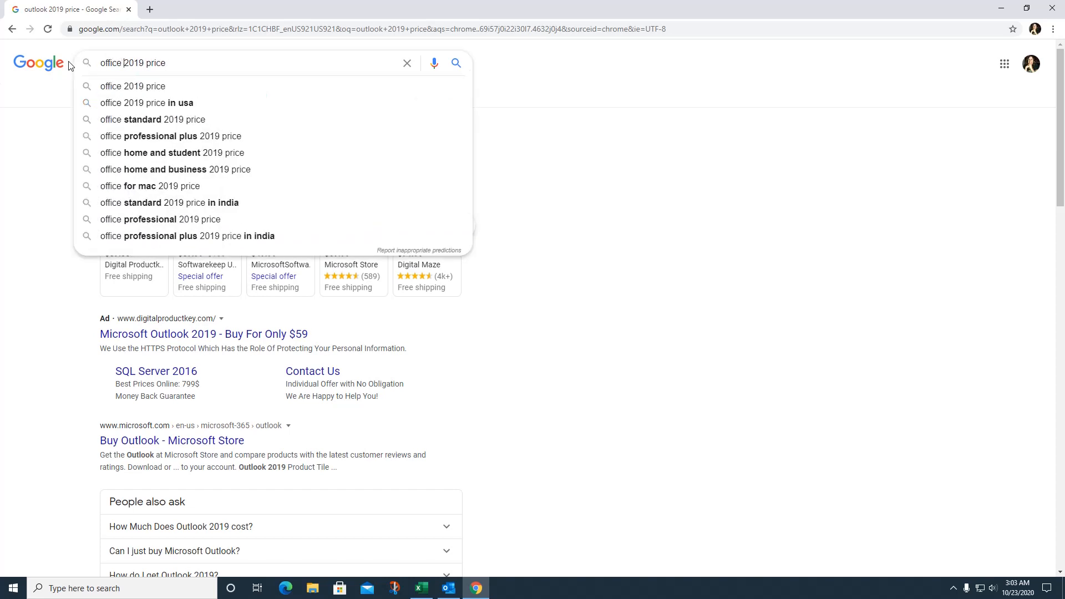
{"action": "key", "text": "Return"}
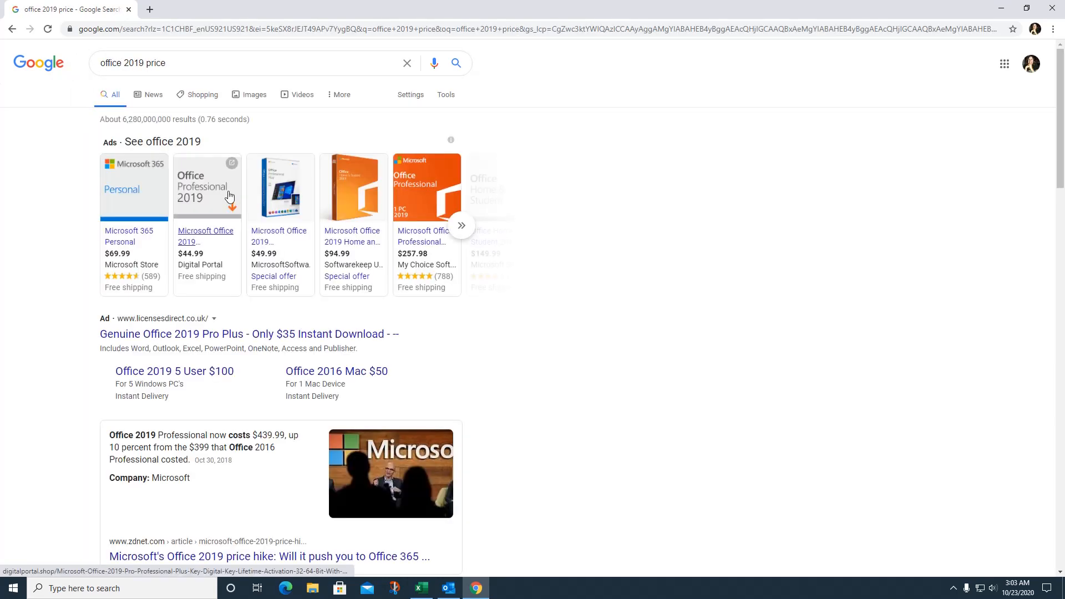
{"action": "mouse_move", "coordinate": [224, 256]}
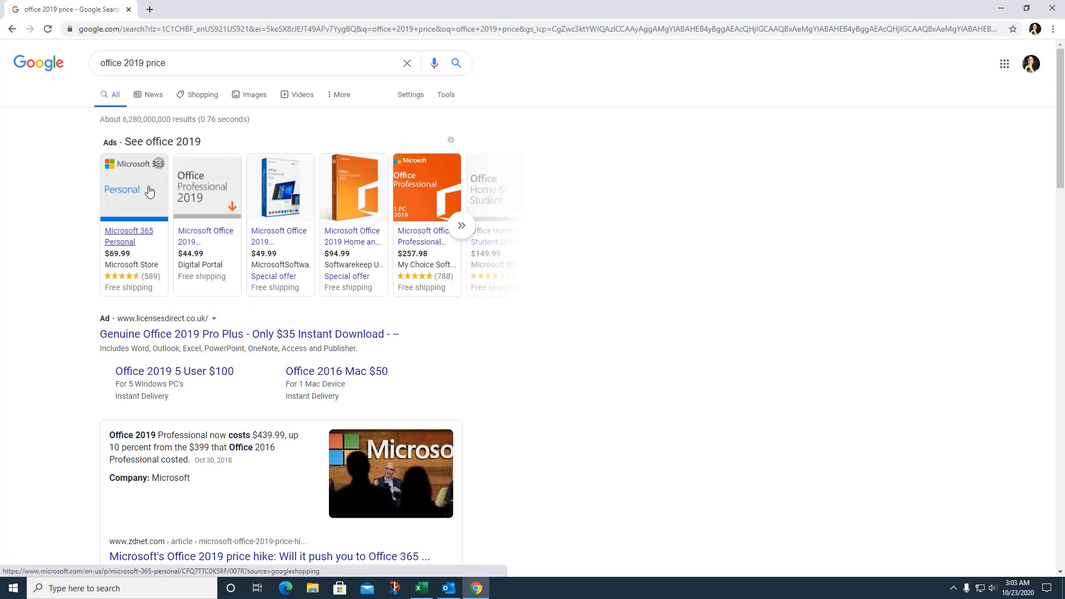
{"action": "mouse_move", "coordinate": [300, 205]}
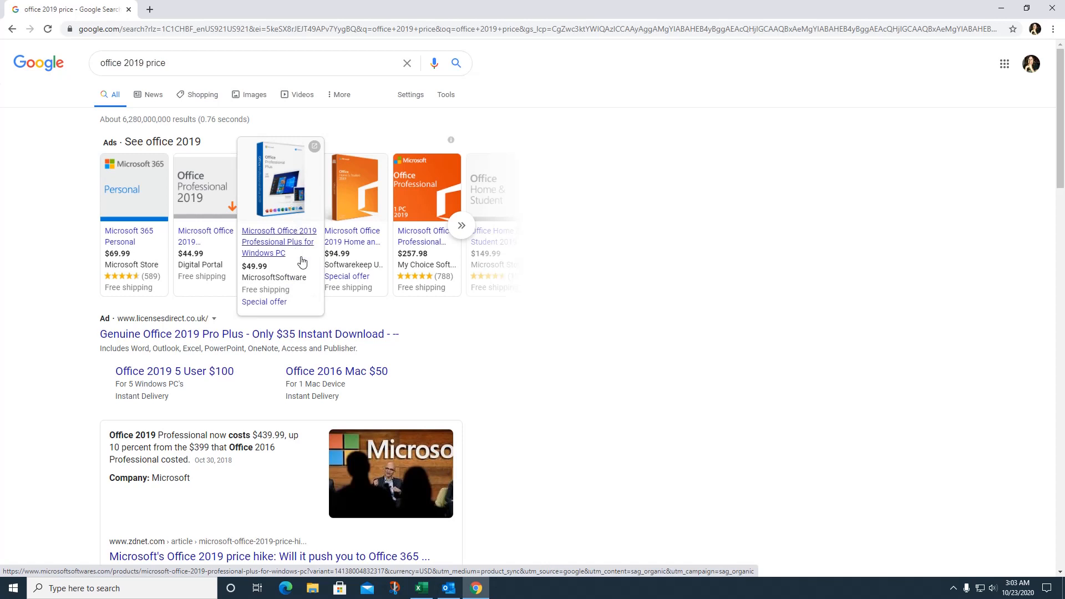
{"action": "mouse_move", "coordinate": [360, 275]}
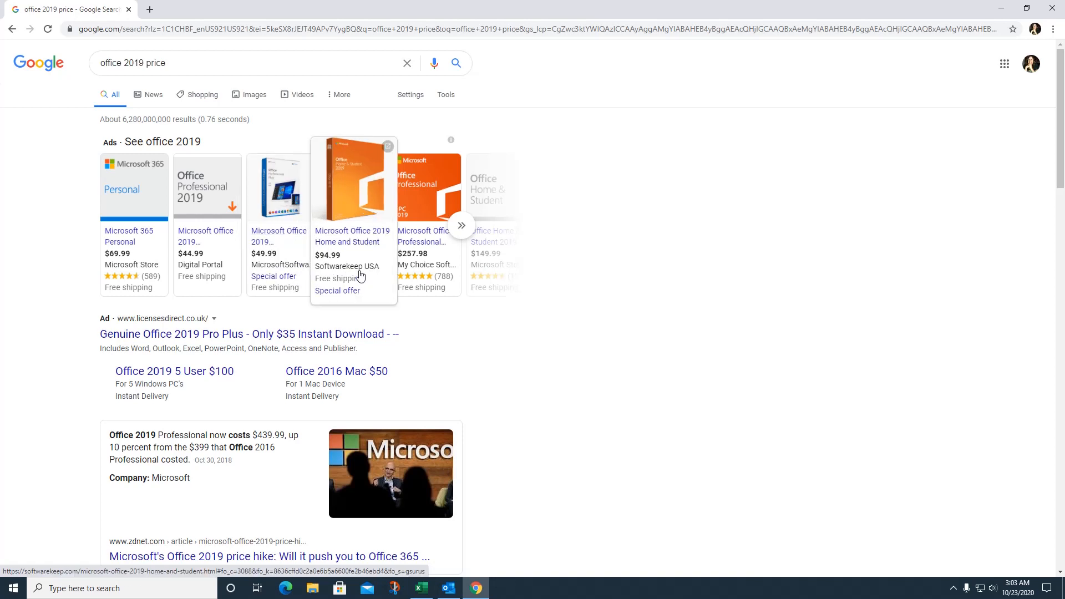
{"action": "mouse_move", "coordinate": [406, 289]}
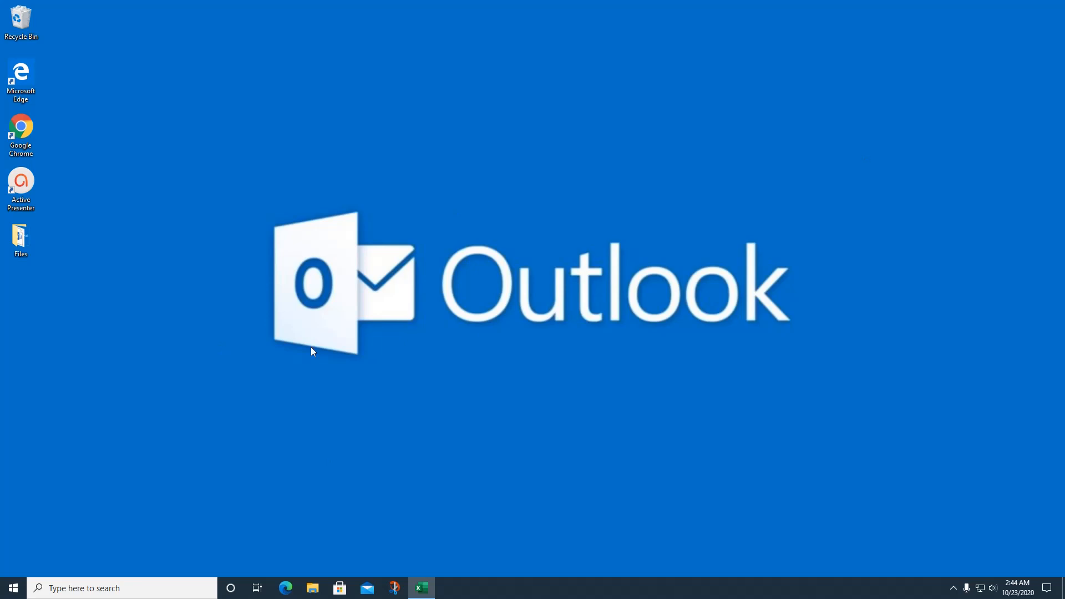
Step: Launch Outlook from the Start menu and dismiss the 'Welcome to the new search' note with Not now
{"action": "left_click", "coordinate": [13, 588]}
{"action": "left_click", "coordinate": [182, 339]}
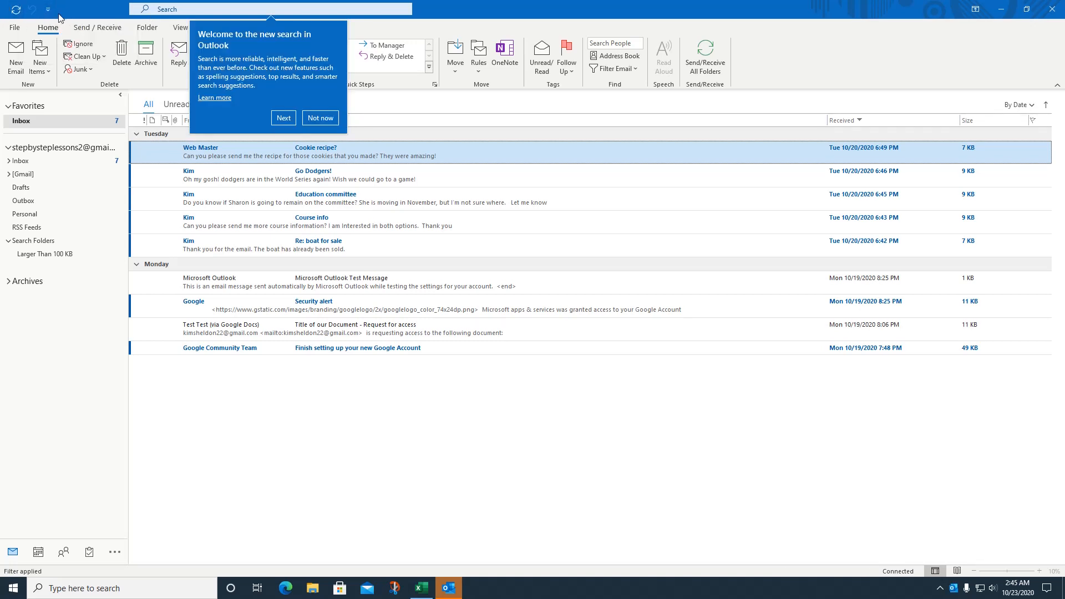
{"action": "left_click", "coordinate": [320, 118]}
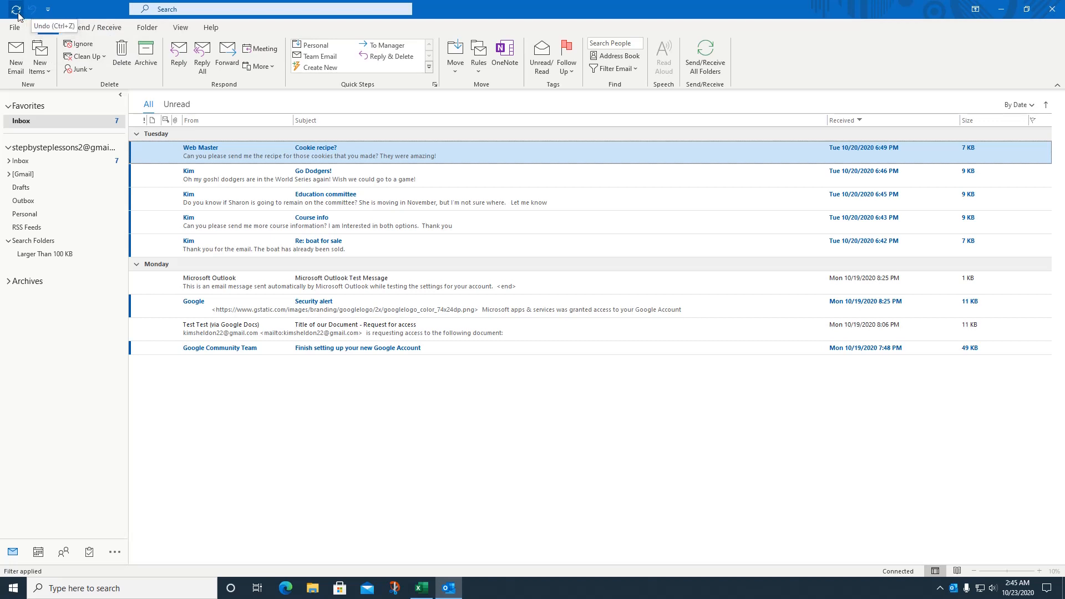
Step: Check Print and Empty Deleted Items in the Quick Access Toolbar menu, then choose More Commands
{"action": "left_click", "coordinate": [49, 10]}
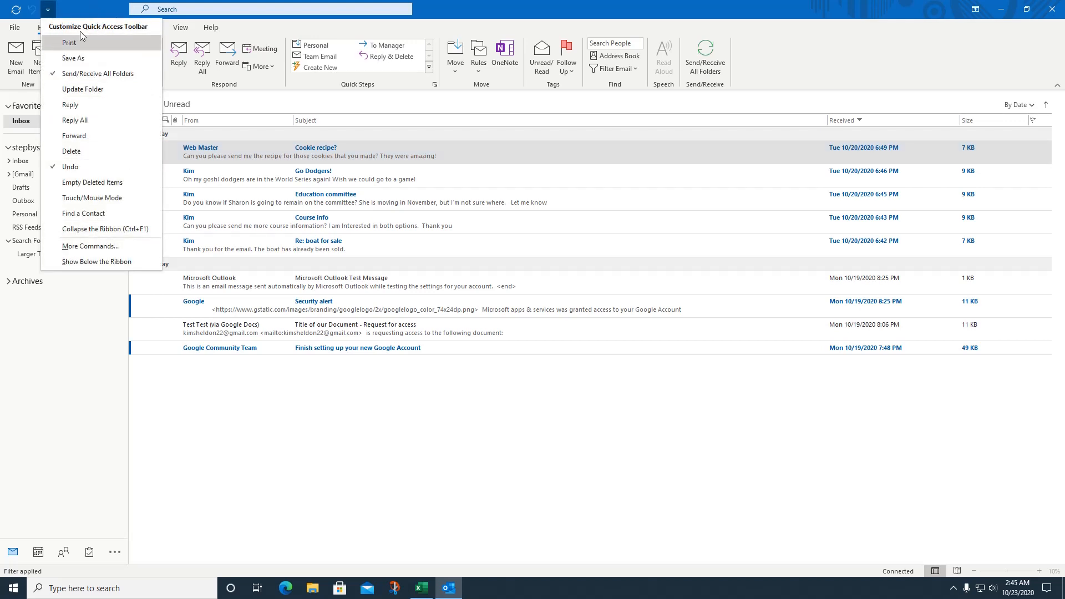
{"action": "left_click", "coordinate": [69, 44]}
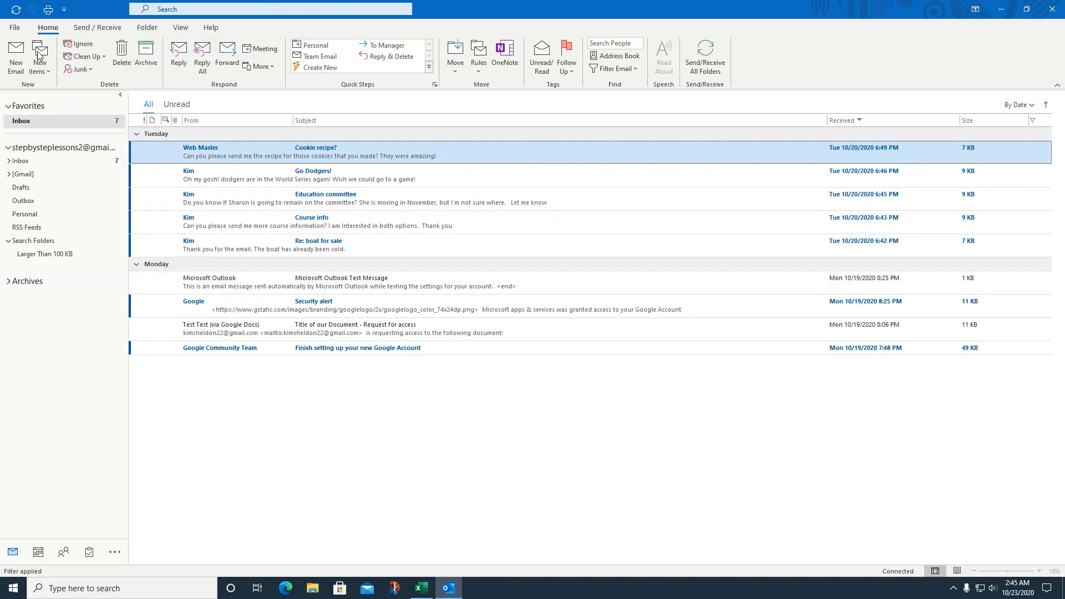
{"action": "left_click", "coordinate": [64, 11]}
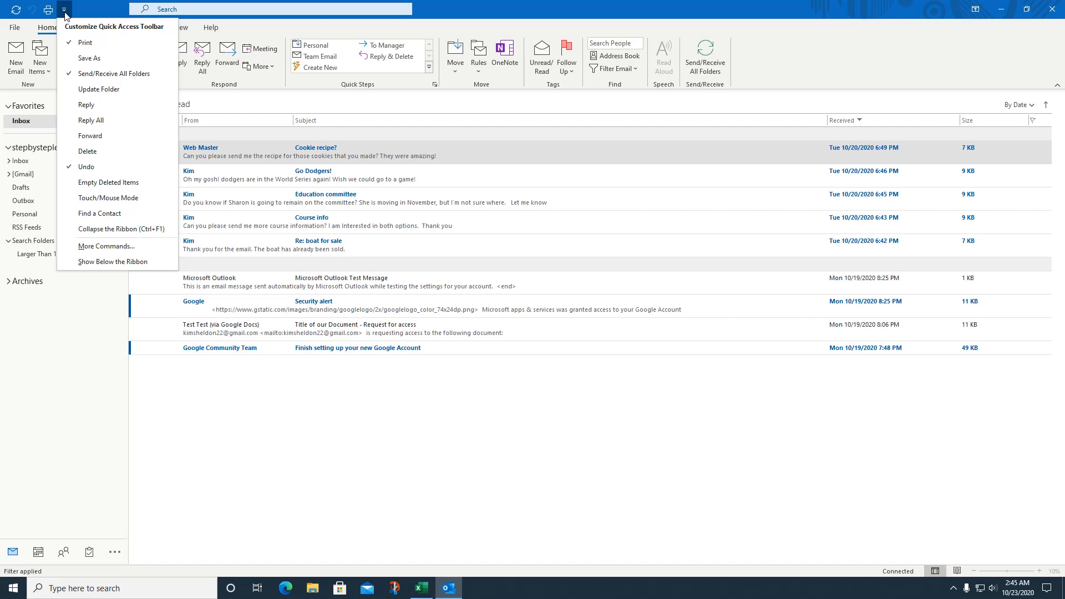
{"action": "left_click", "coordinate": [135, 189]}
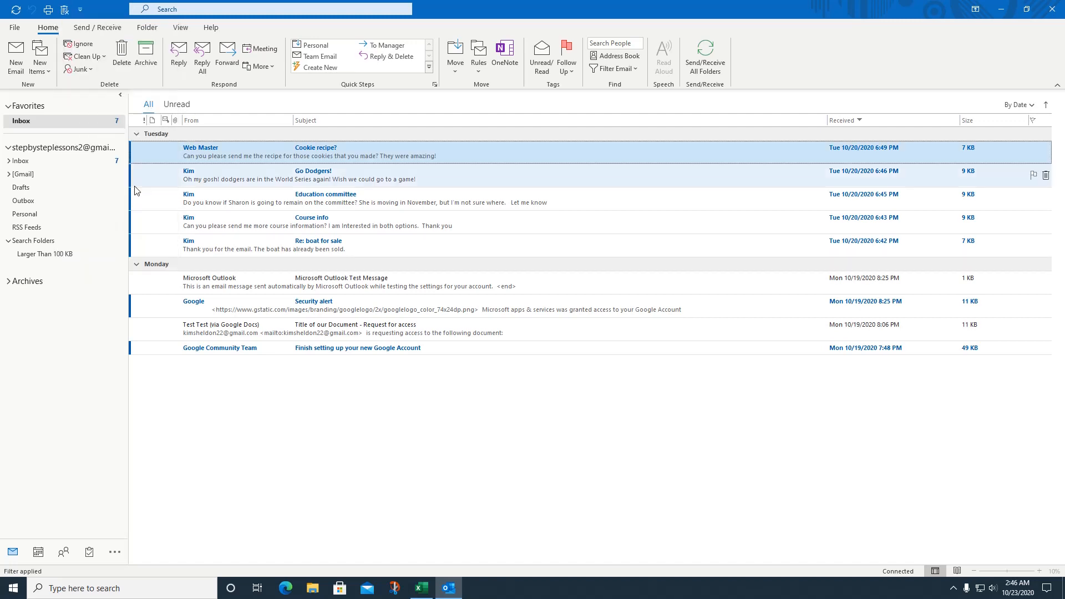
{"action": "left_click", "coordinate": [80, 10]}
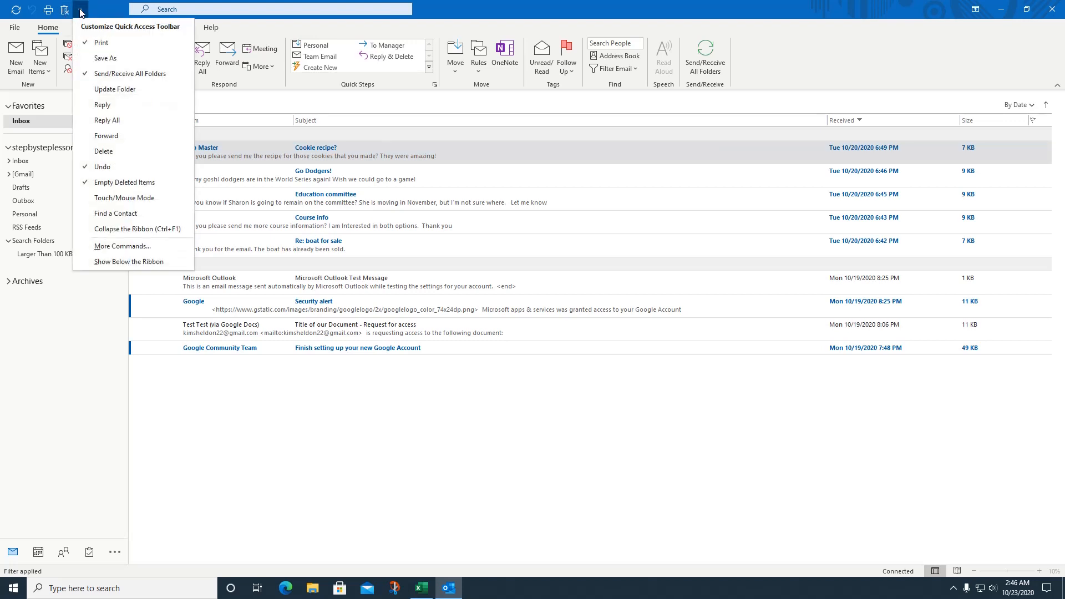
{"action": "left_click", "coordinate": [140, 250]}
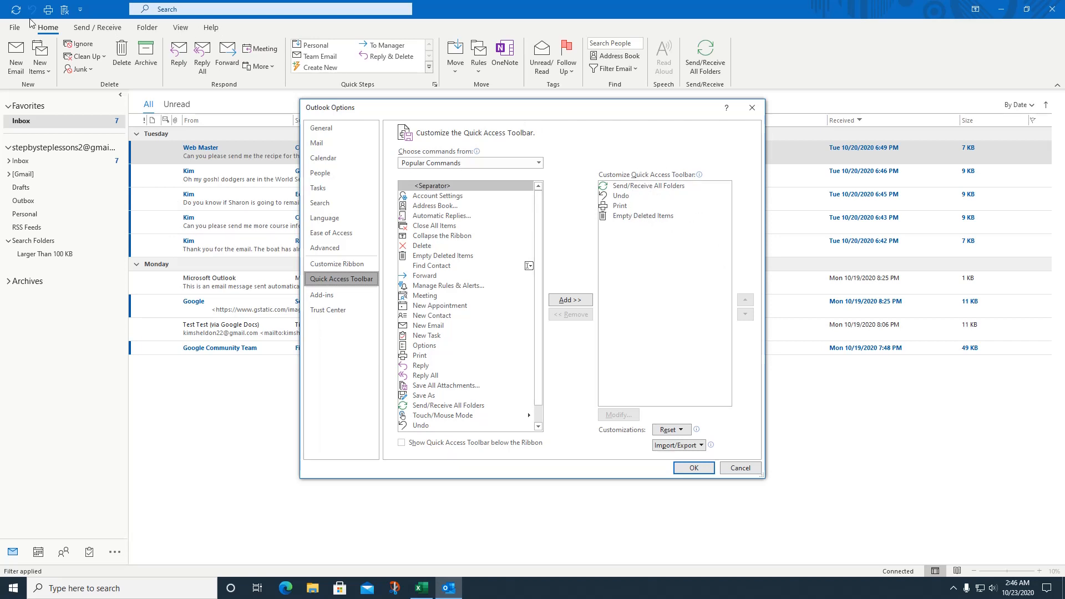
Step: Remove Empty Deleted Items from the toolbar list, add Save As and Delete, and confirm with OK
{"action": "left_click", "coordinate": [630, 221]}
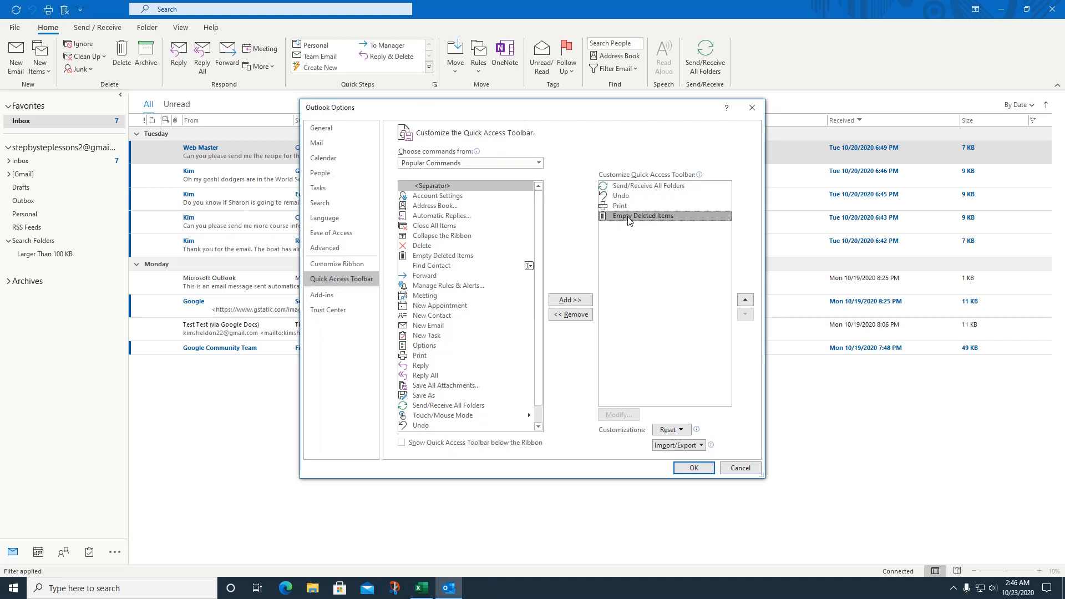
{"action": "left_click", "coordinate": [570, 315]}
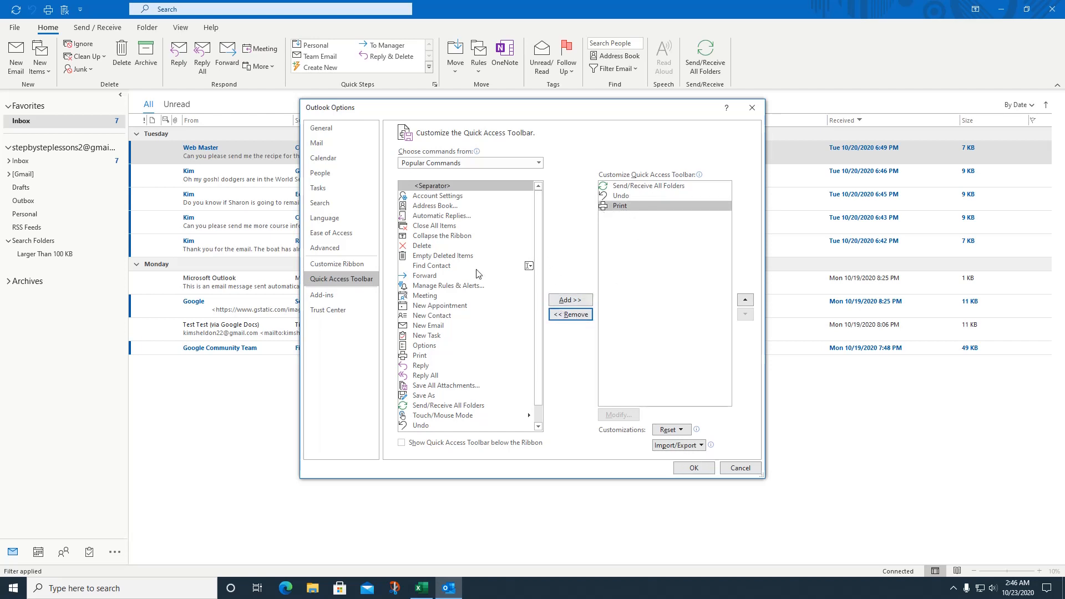
{"action": "scroll", "coordinate": [537, 249], "scroll_direction": "down", "scroll_amount": 1}
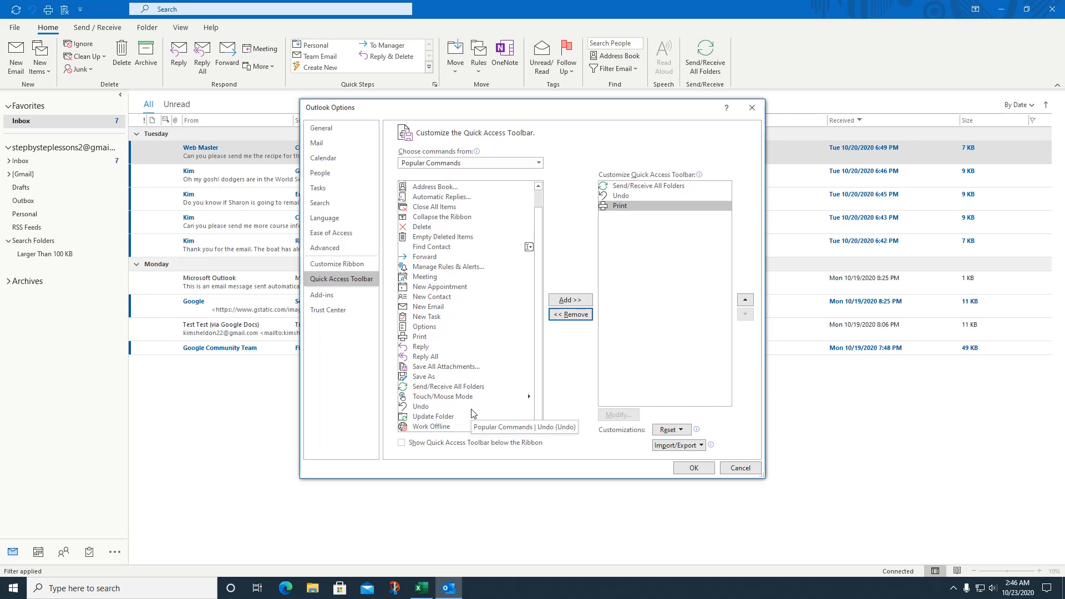
{"action": "left_click", "coordinate": [427, 378]}
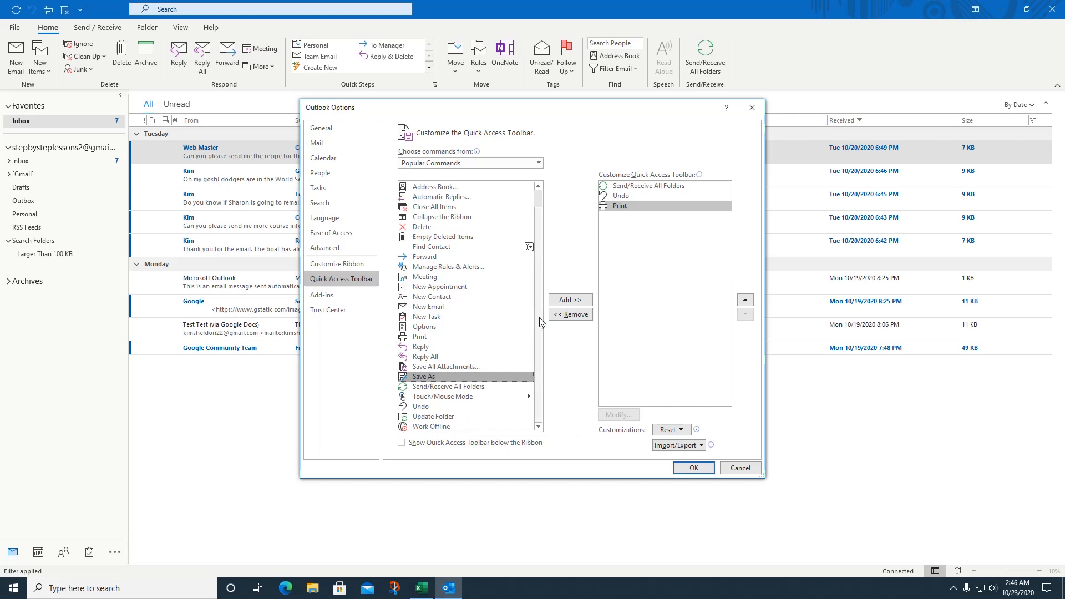
{"action": "left_click", "coordinate": [569, 300]}
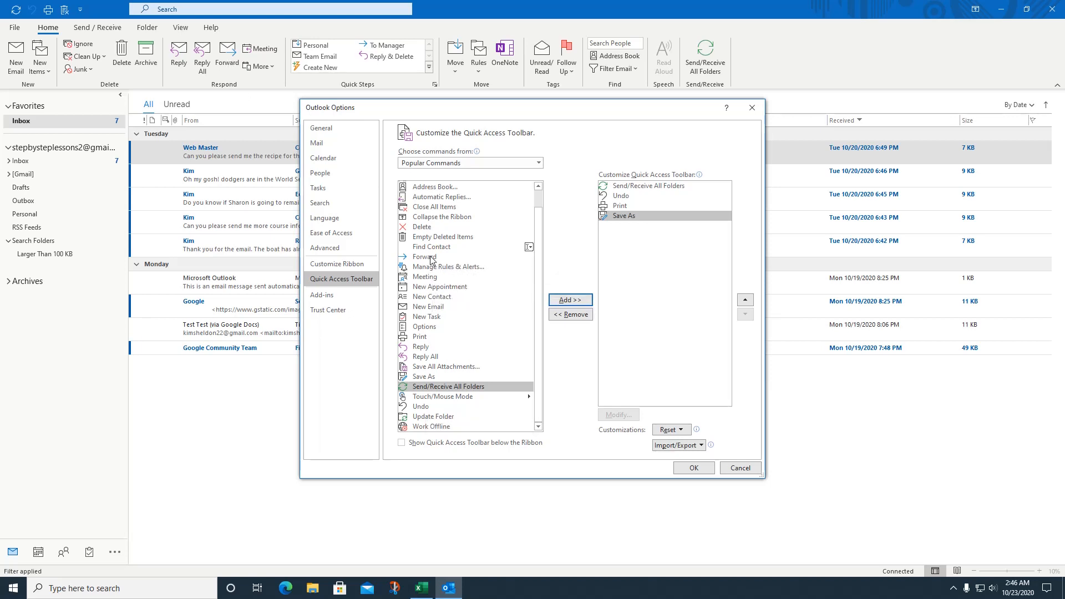
{"action": "left_click", "coordinate": [428, 228]}
{"action": "left_click", "coordinate": [571, 300]}
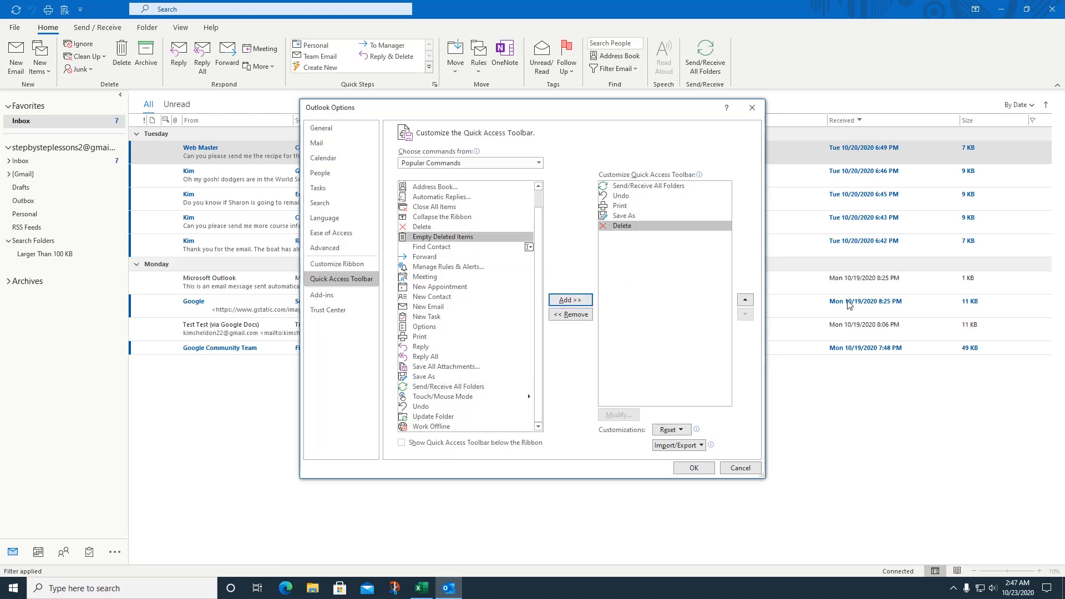
{"action": "left_click", "coordinate": [698, 470]}
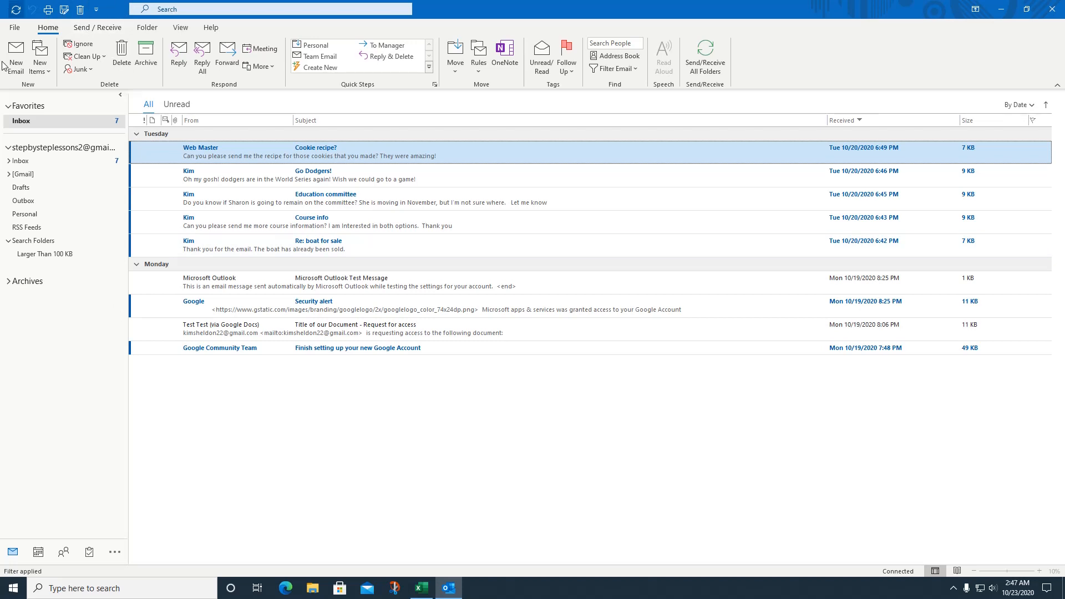
Step: Through More Commands, remove Delete from the Quick Access Toolbar list and confirm with OK
{"action": "left_click", "coordinate": [96, 10]}
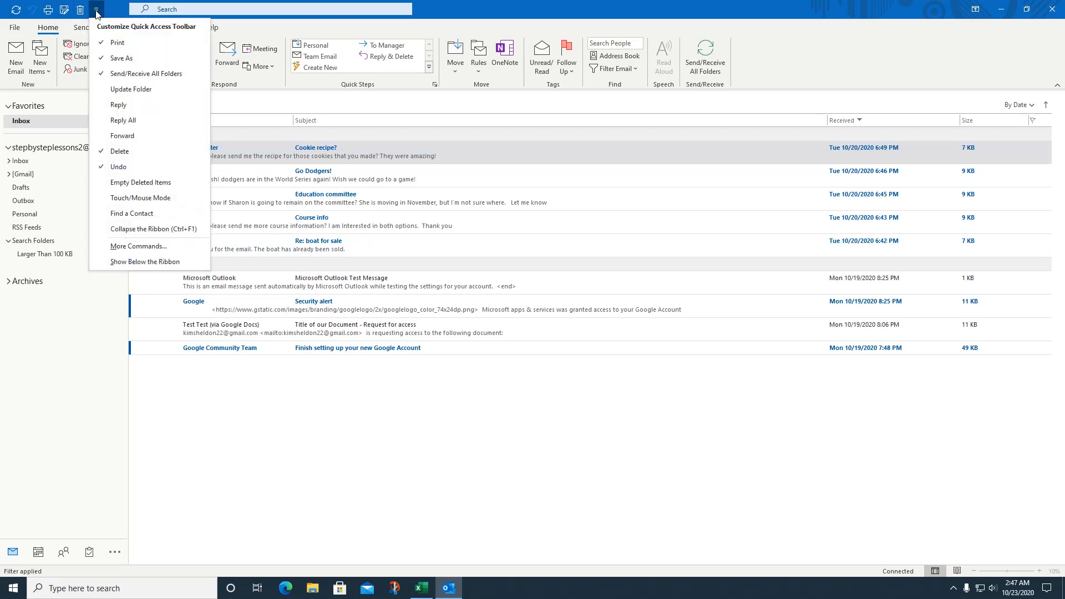
{"action": "left_click", "coordinate": [138, 246]}
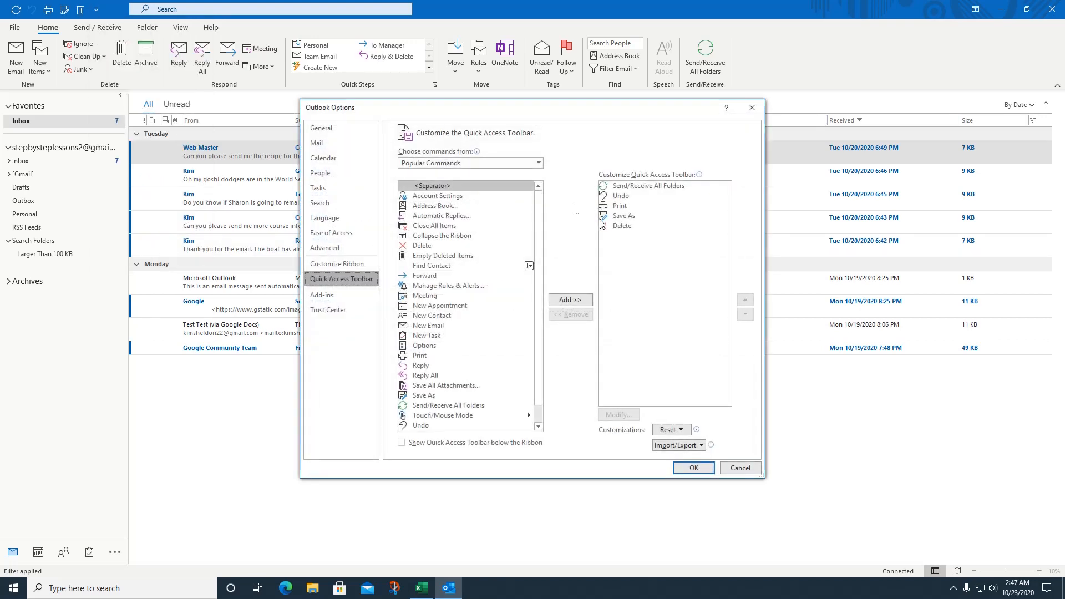
{"action": "left_click", "coordinate": [621, 227]}
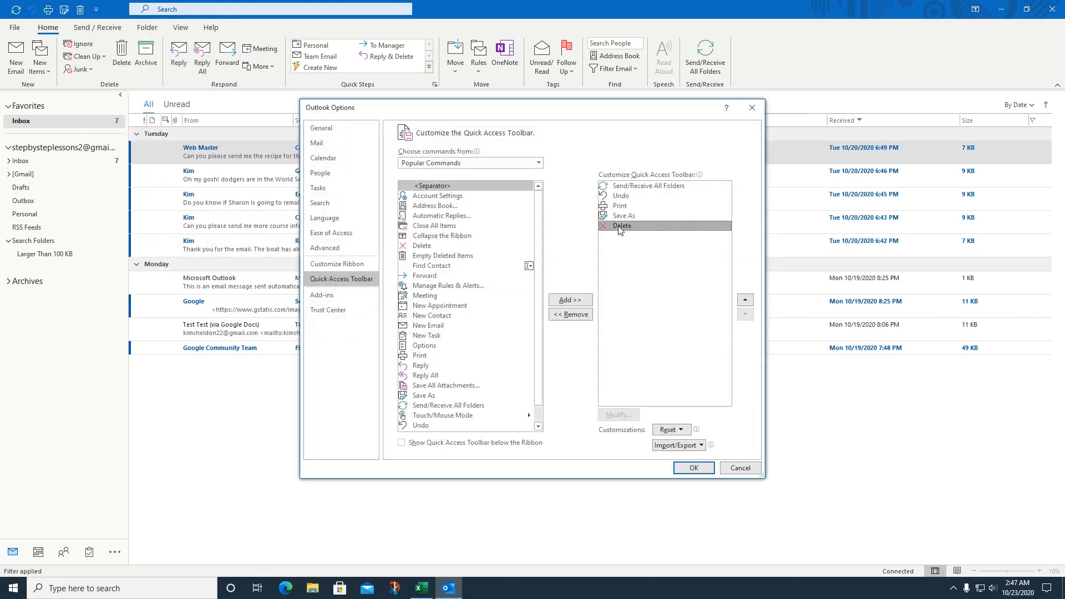
{"action": "left_click", "coordinate": [572, 316]}
{"action": "left_click", "coordinate": [691, 469]}
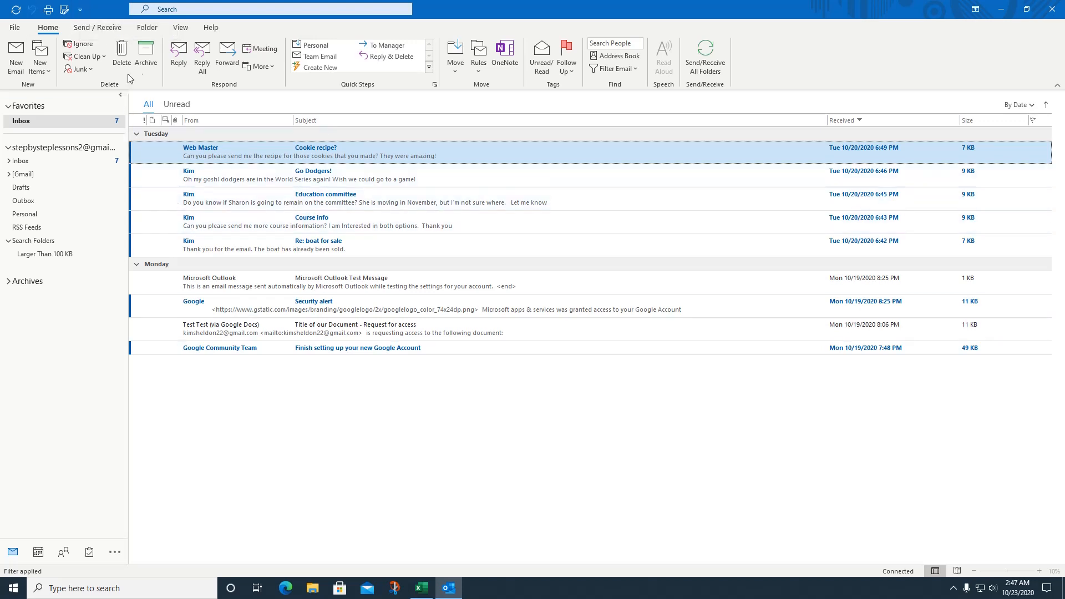
Step: From the Folder tab, add a New Search Folder of type Important mail
{"action": "left_click", "coordinate": [149, 31]}
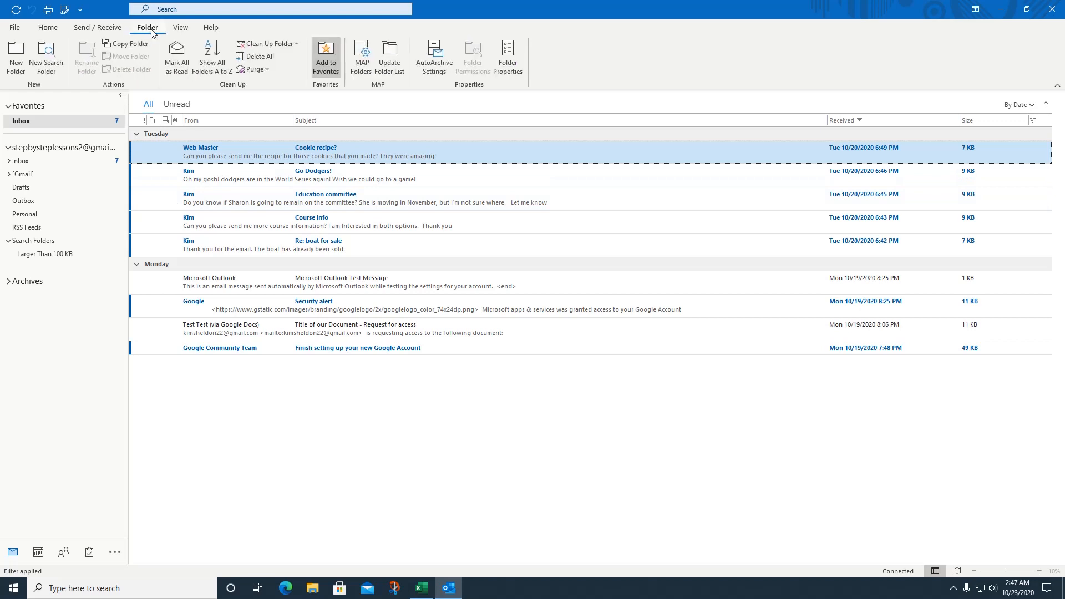
{"action": "left_click", "coordinate": [58, 66]}
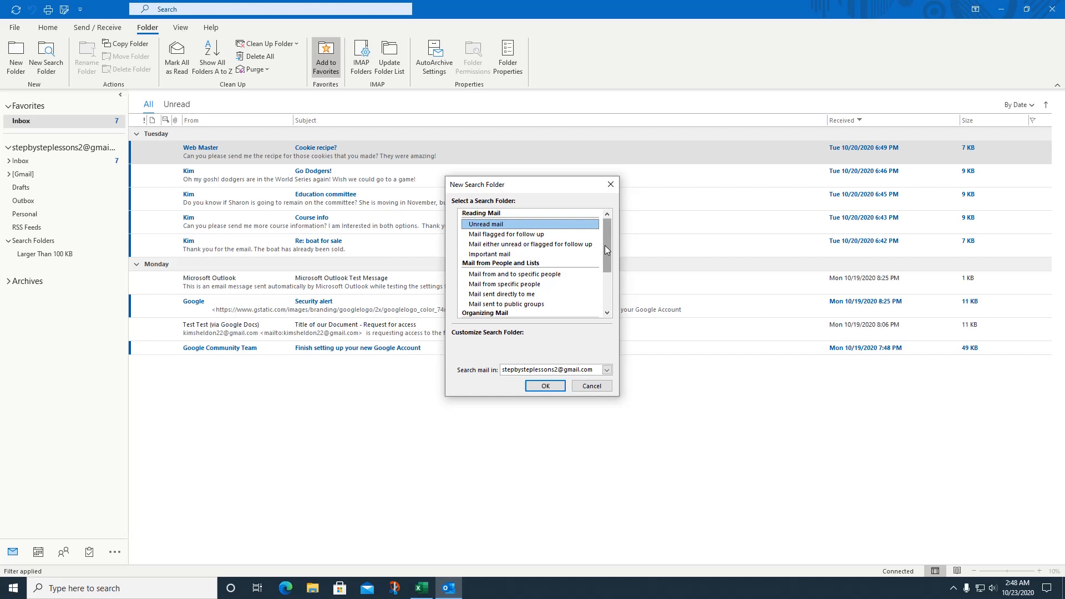
{"action": "left_click_drag", "start_coordinate": [605, 245], "coordinate": [616, 273]}
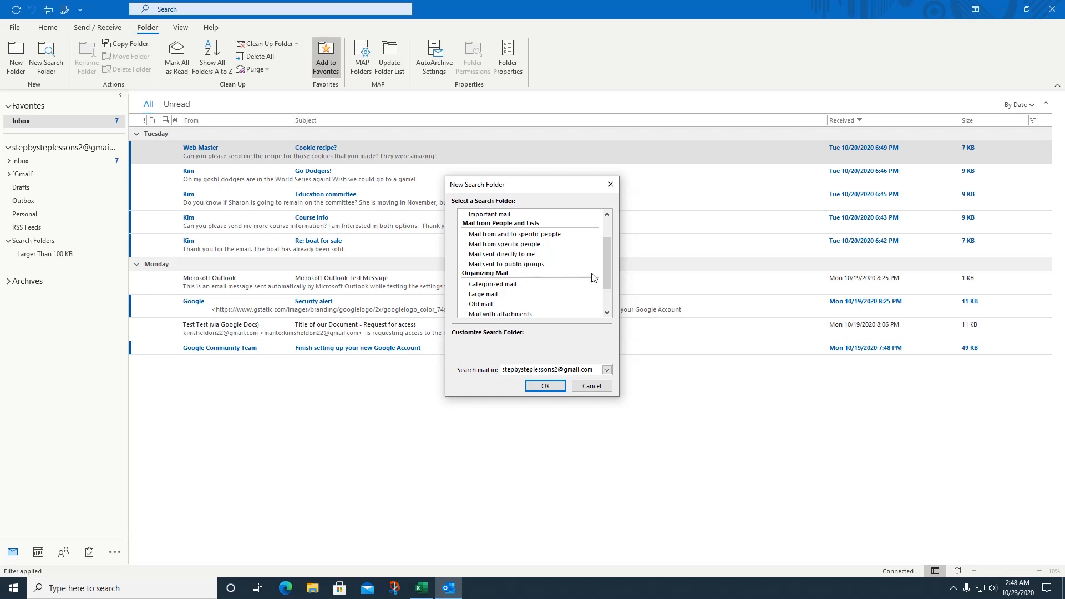
{"action": "left_click_drag", "start_coordinate": [606, 275], "coordinate": [605, 255]}
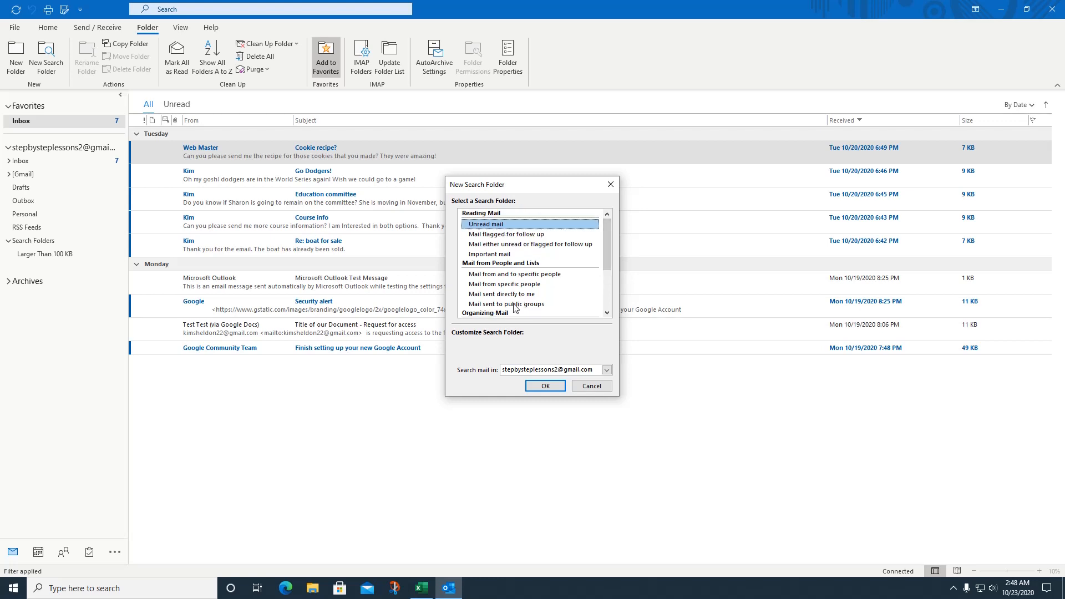
{"action": "left_click", "coordinate": [501, 255]}
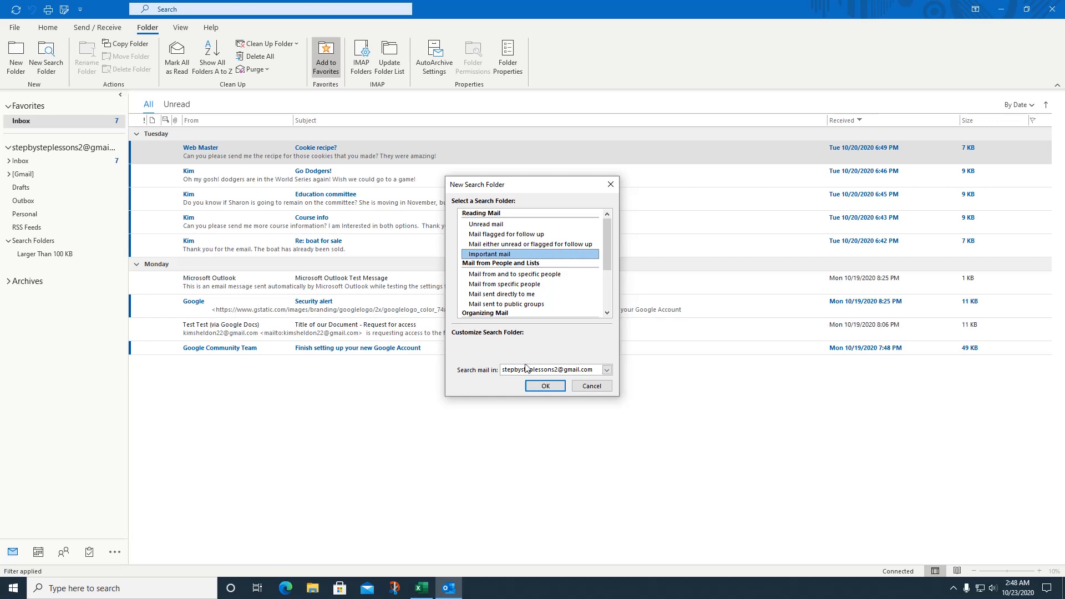
{"action": "left_click", "coordinate": [545, 386]}
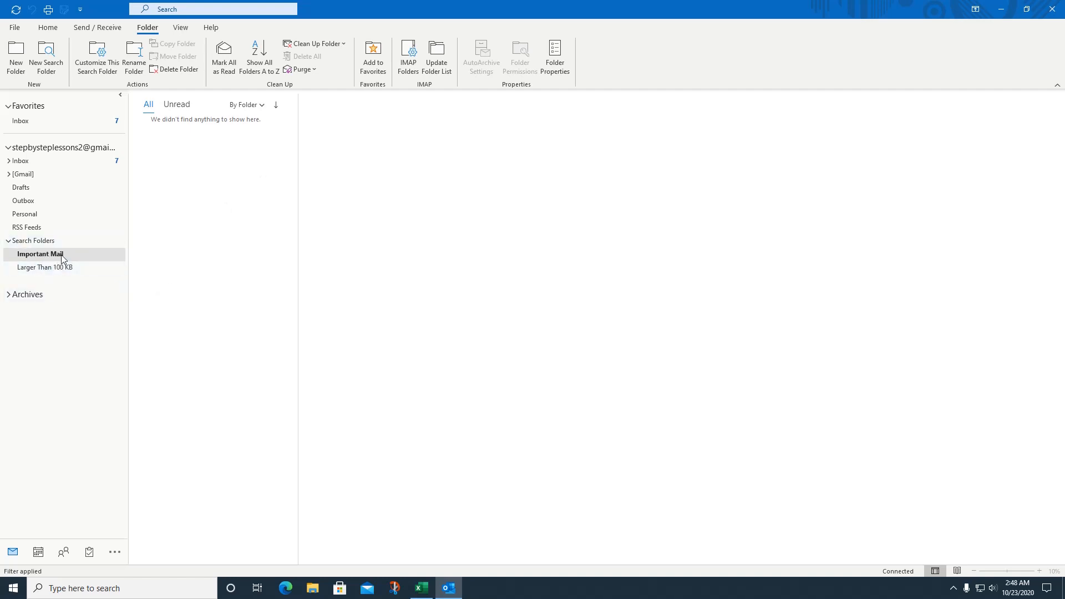
Step: Add a 'Mail from specific people' search folder with the chosen contact set as From
{"action": "left_click", "coordinate": [46, 56]}
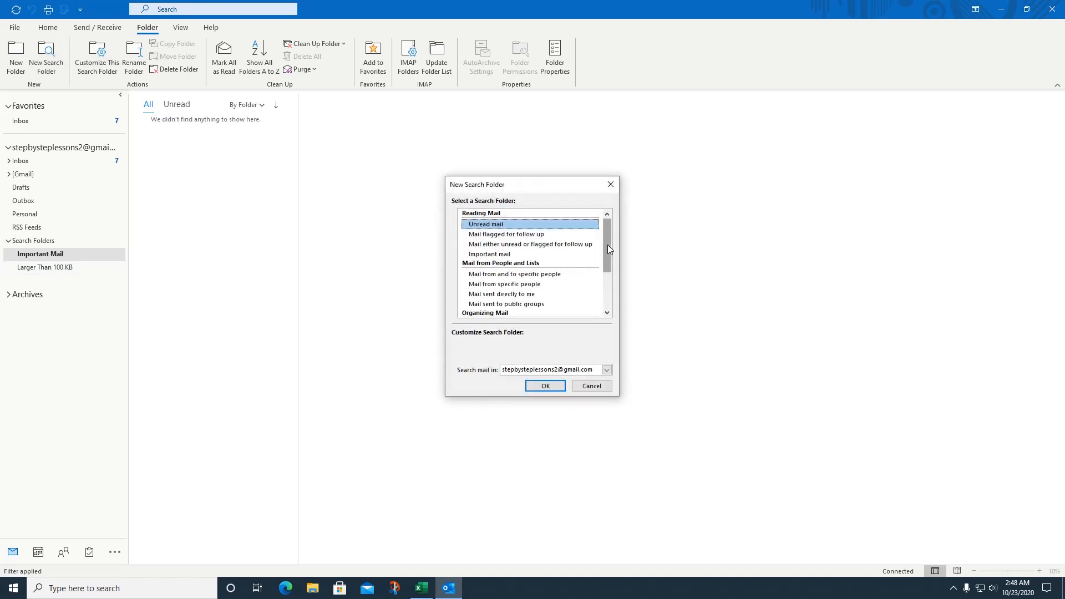
{"action": "left_click", "coordinate": [517, 285]}
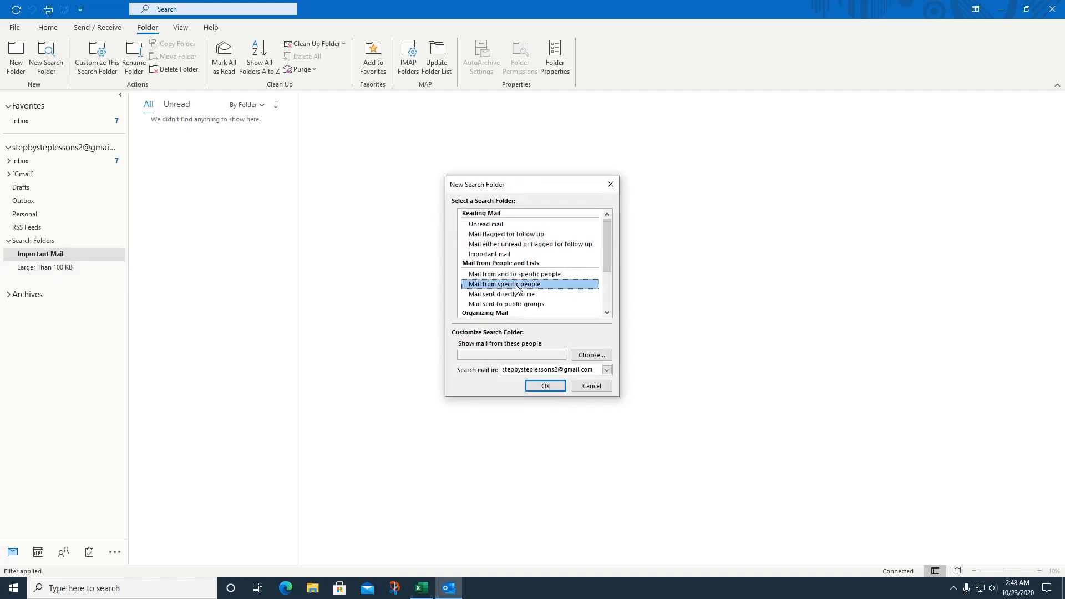
{"action": "left_click", "coordinate": [512, 354]}
{"action": "left_click", "coordinate": [590, 355]}
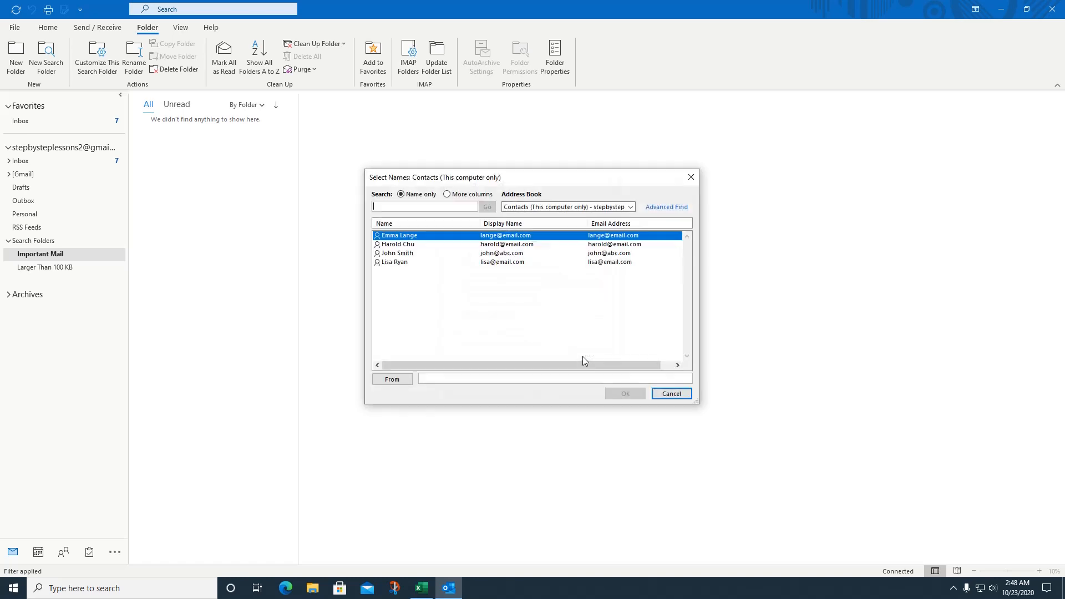
{"action": "left_click", "coordinate": [401, 254]}
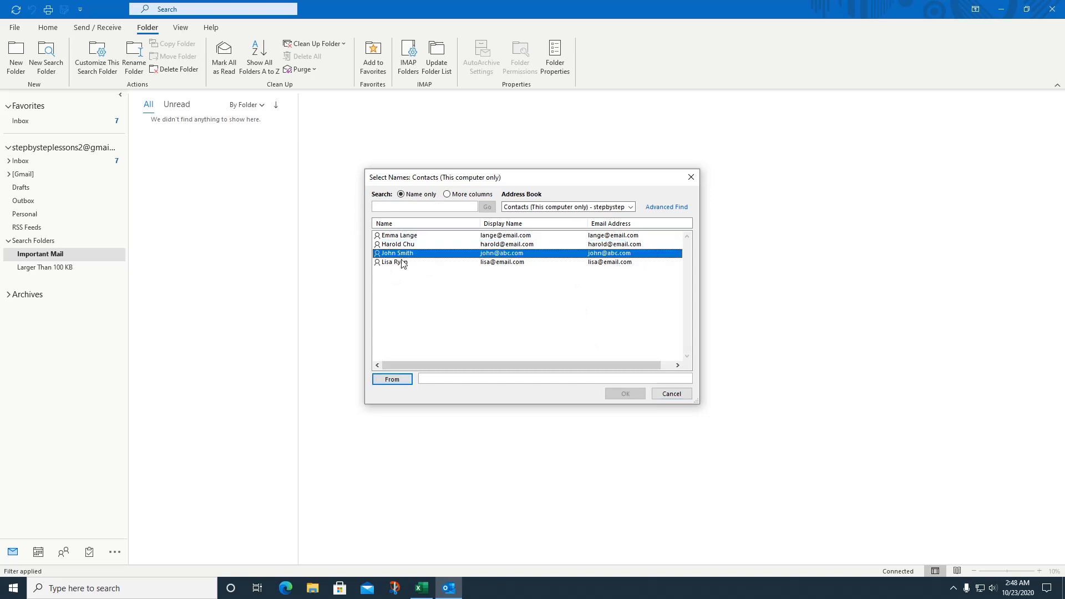
{"action": "left_click", "coordinate": [403, 382]}
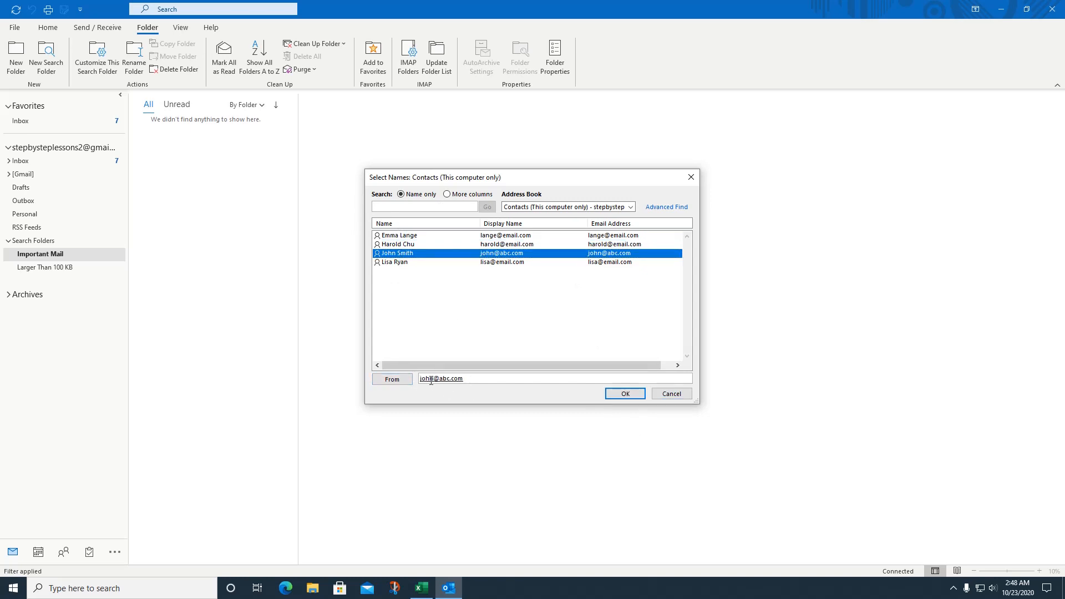
{"action": "left_click", "coordinate": [612, 395]}
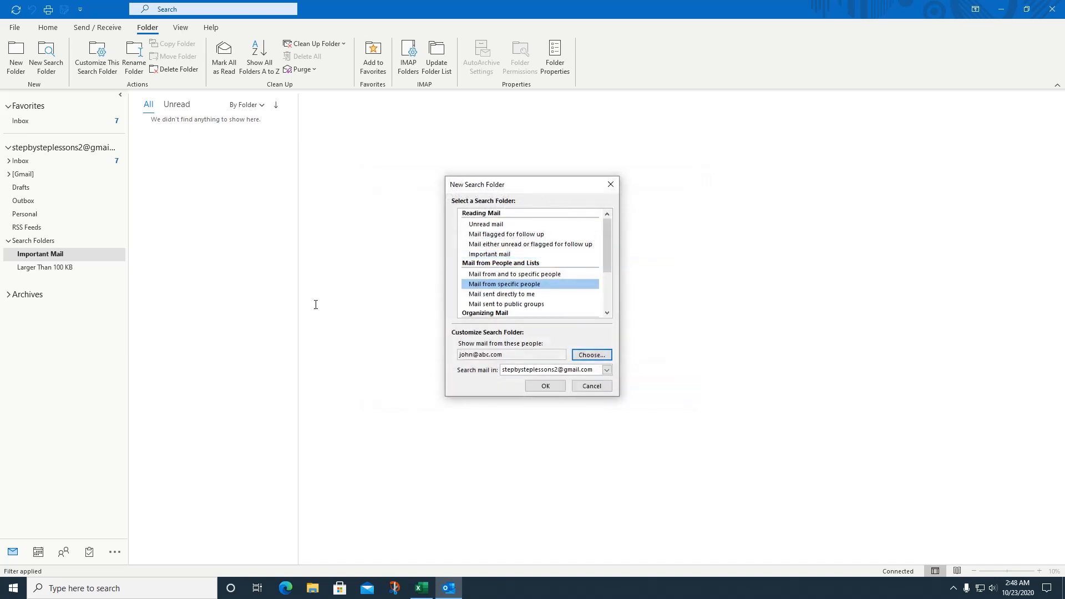
{"action": "left_click", "coordinate": [534, 389]}
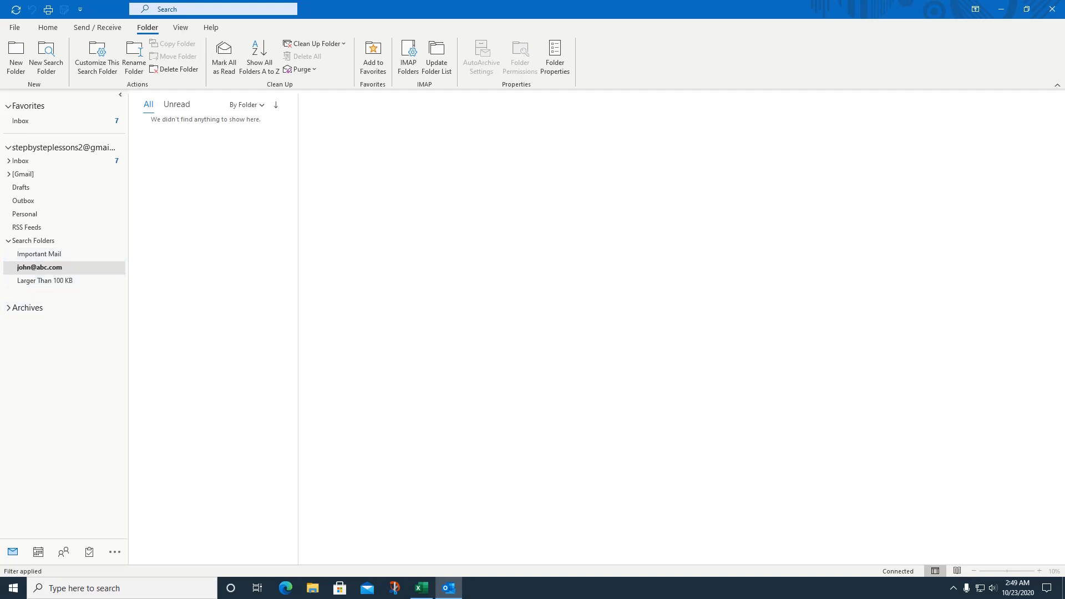
Step: Browse the Larger Than 100 KB folder, glance at the File backstage, and return to Inbox
{"action": "left_click", "coordinate": [41, 282]}
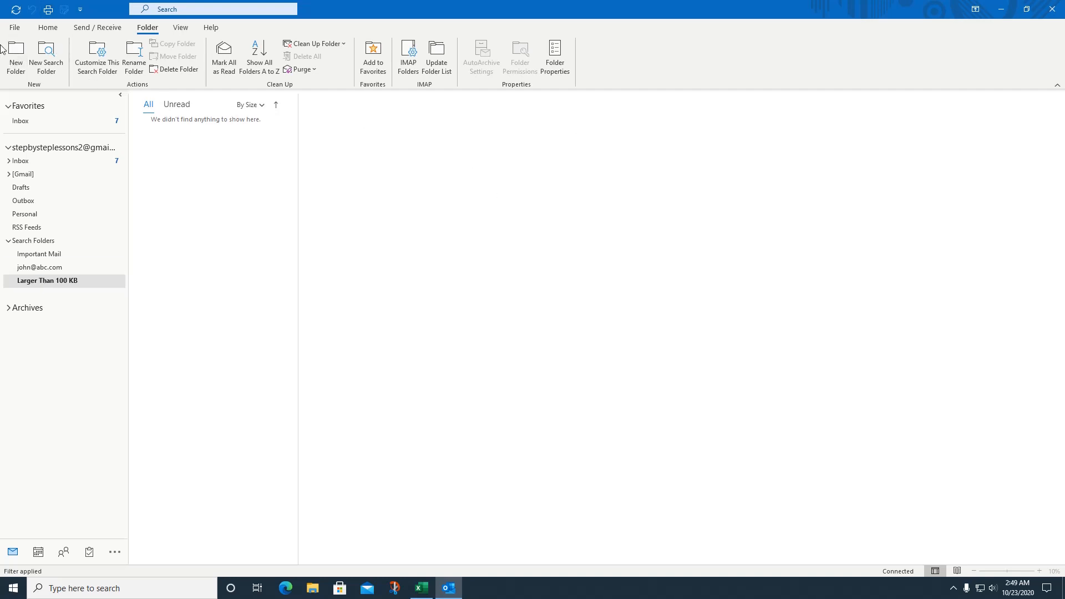
{"action": "left_click", "coordinate": [44, 28]}
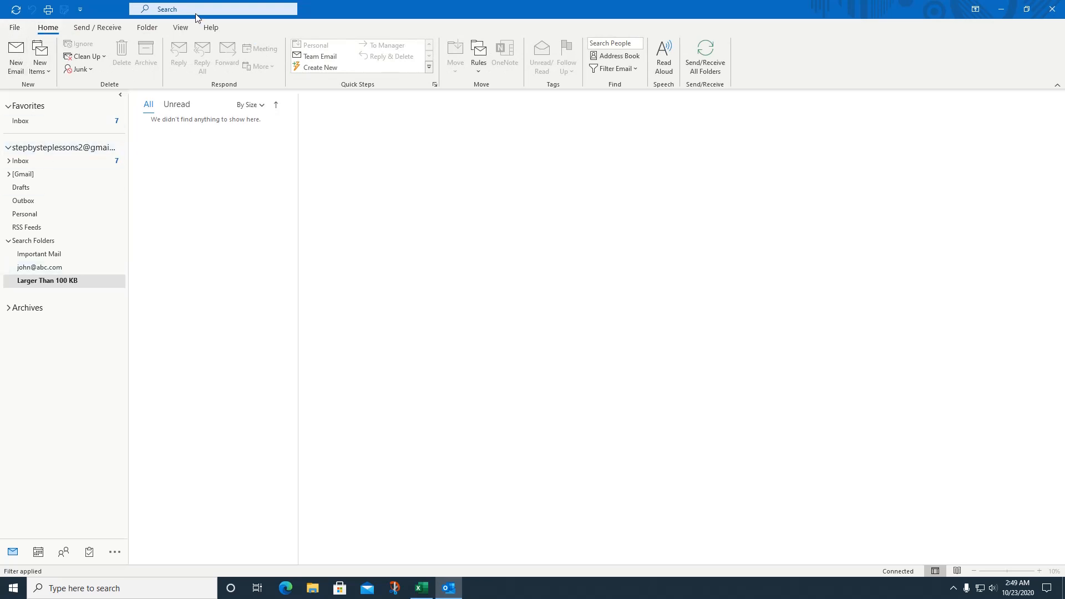
{"action": "left_click", "coordinate": [15, 29]}
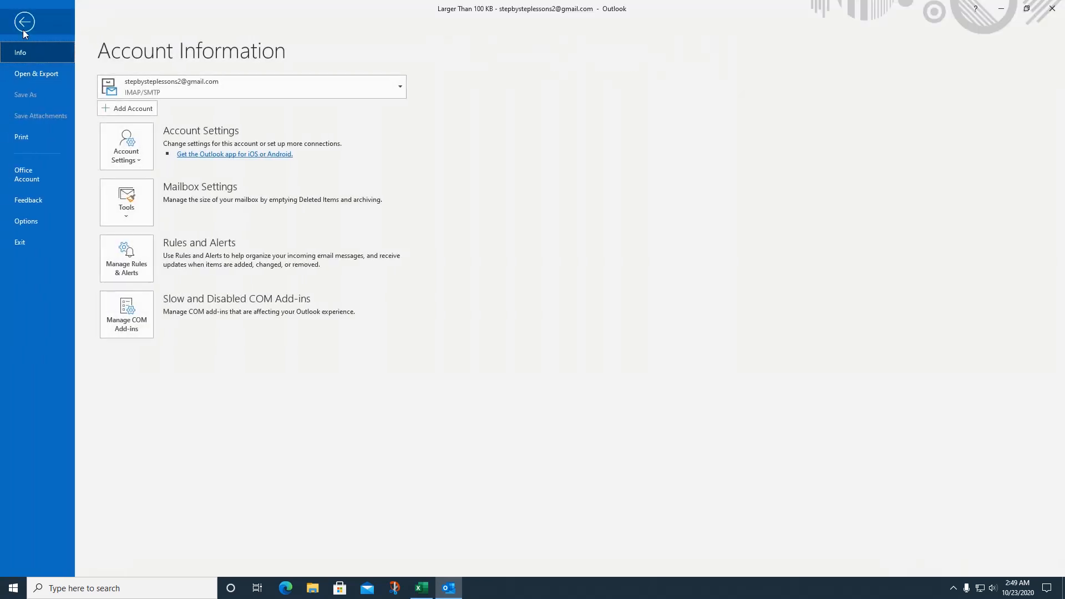
{"action": "left_click", "coordinate": [25, 29]}
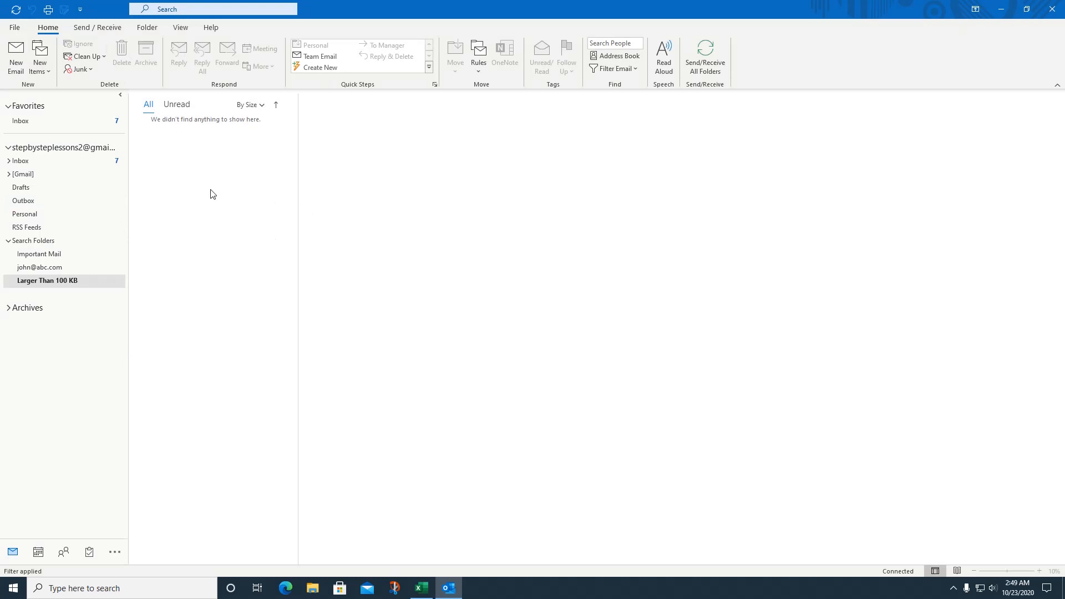
{"action": "left_click", "coordinate": [21, 121]}
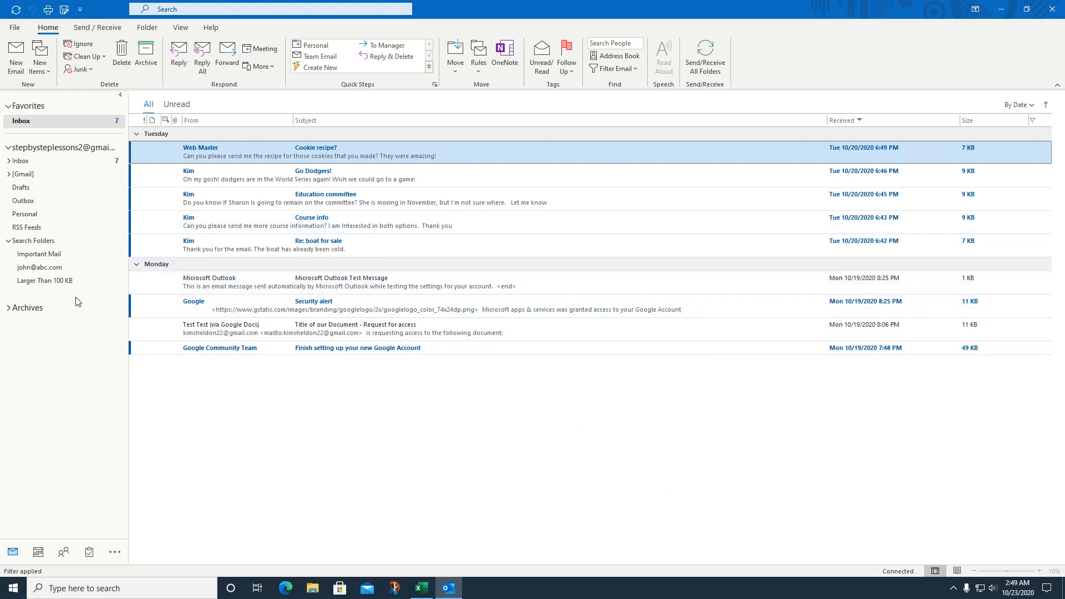
{"action": "left_click", "coordinate": [50, 281]}
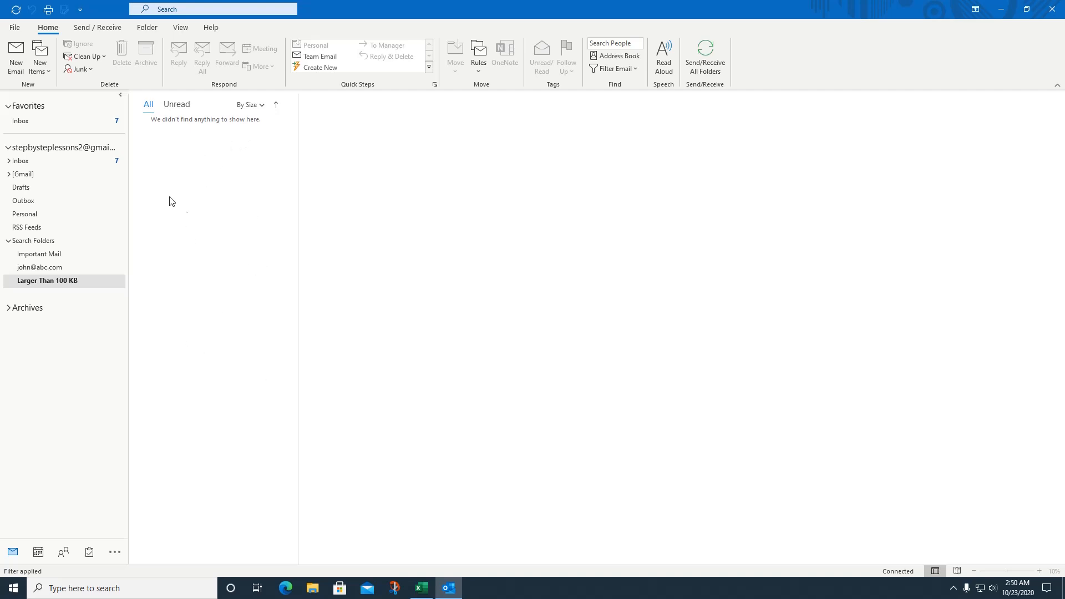
{"action": "left_click", "coordinate": [20, 121]}
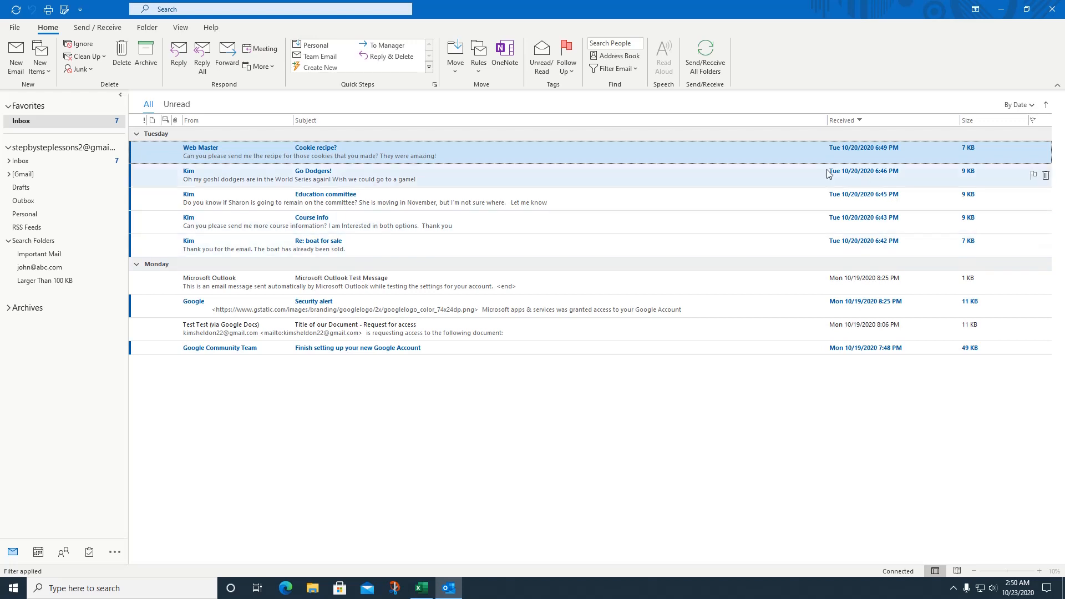
Step: Append 'Lets WIN!' to the 'Go Dodgers!' email's subject, save the change, and close it
{"action": "double_click", "coordinate": [329, 176]}
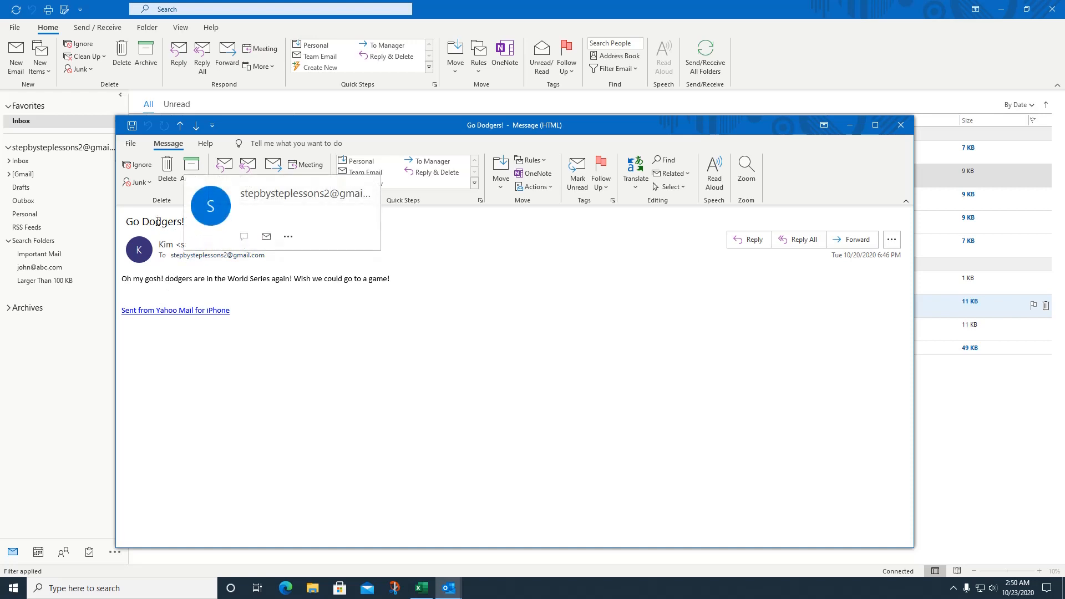
{"action": "left_click", "coordinate": [187, 222]}
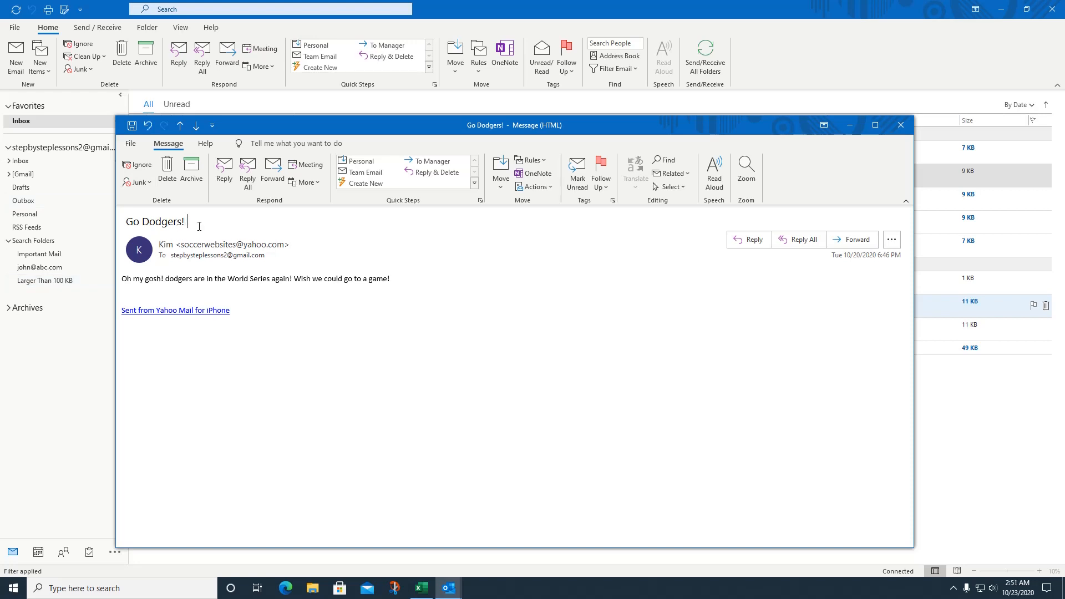
{"action": "type", "text": "Lets WIN!"}
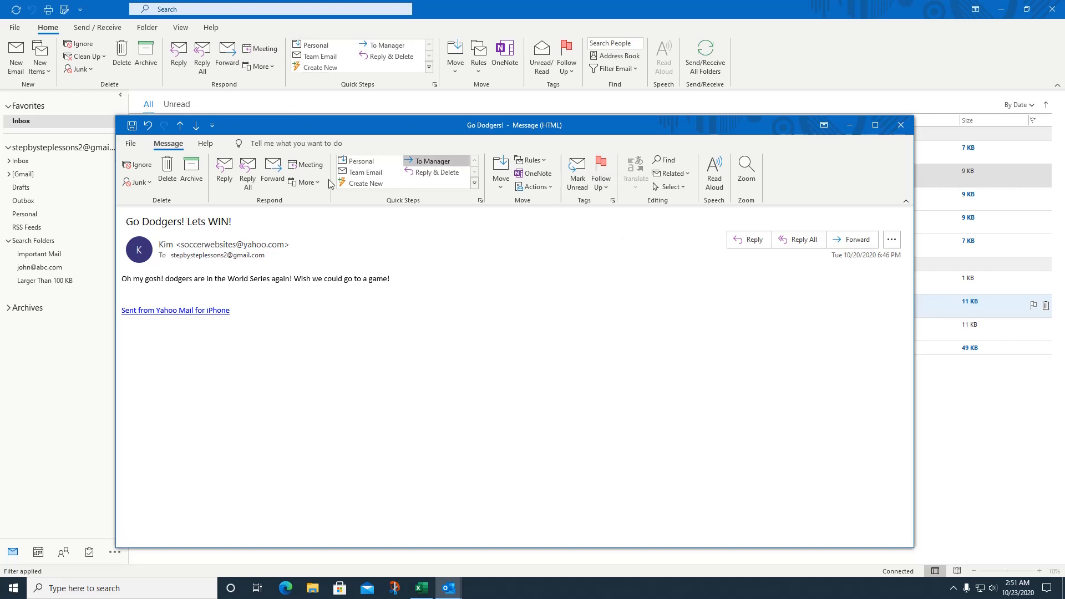
{"action": "left_click", "coordinate": [129, 128]}
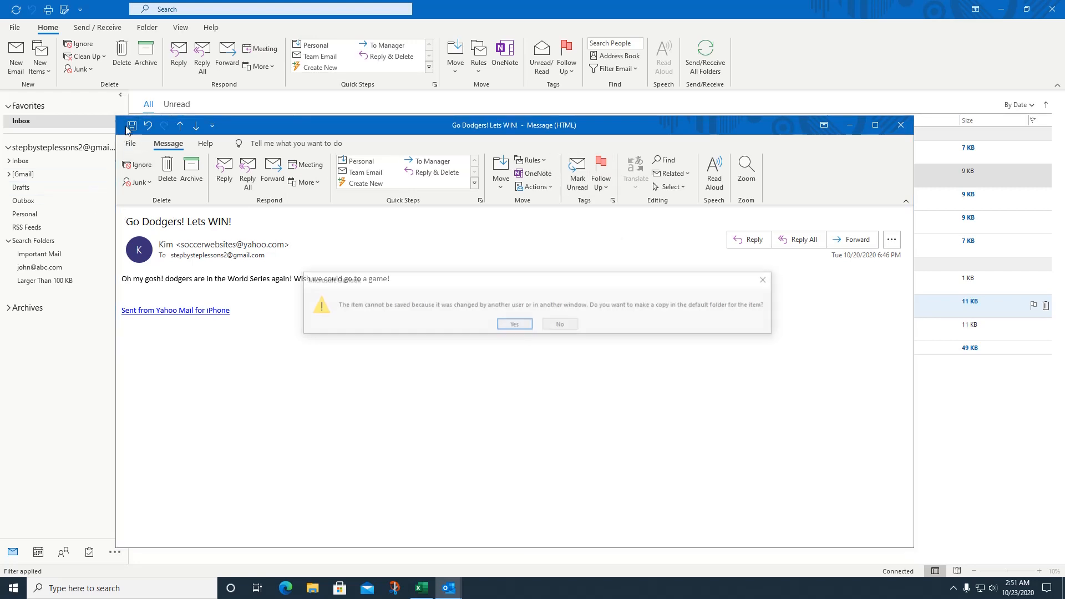
{"action": "left_click", "coordinate": [513, 326]}
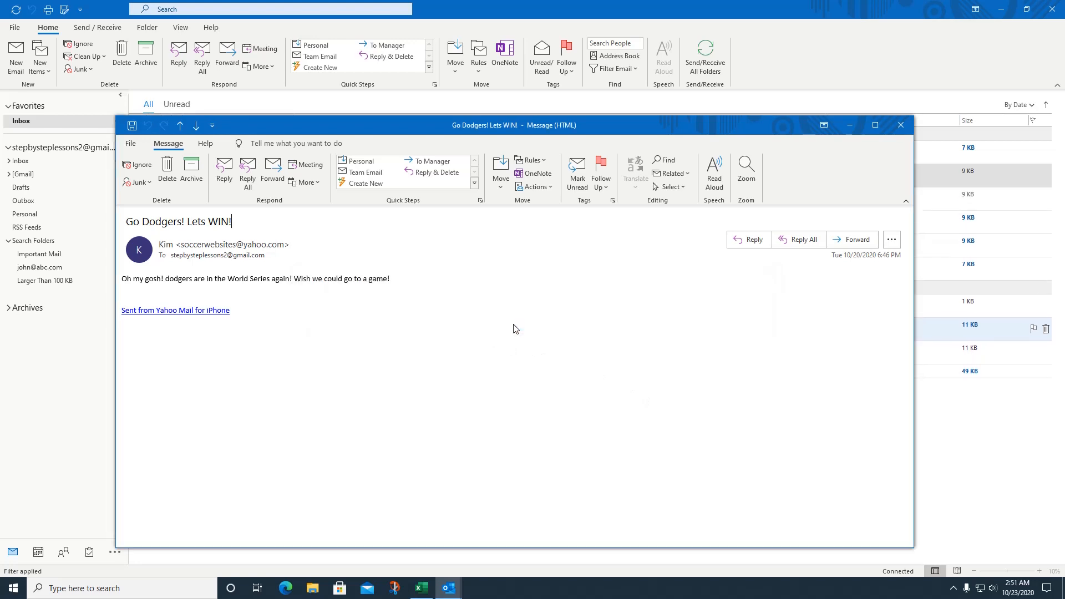
{"action": "left_click", "coordinate": [901, 126]}
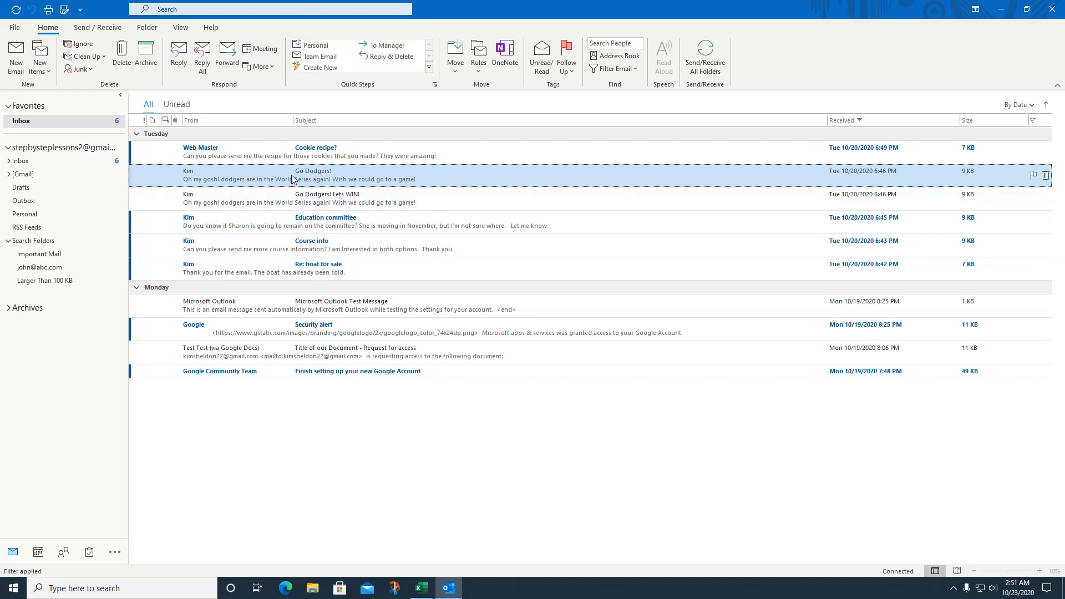
Step: Add 'Please send it' to the Cookie recipe? email's subject and save the change as a copy
{"action": "left_click", "coordinate": [308, 149]}
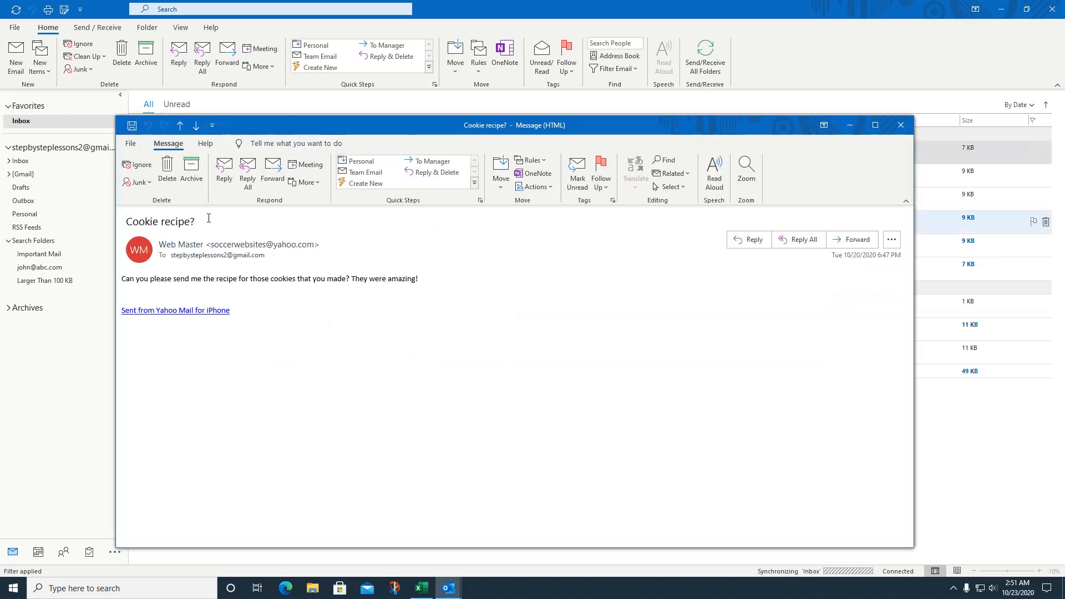
{"action": "left_click", "coordinate": [209, 218]}
{"action": "type", "text": "Please"}
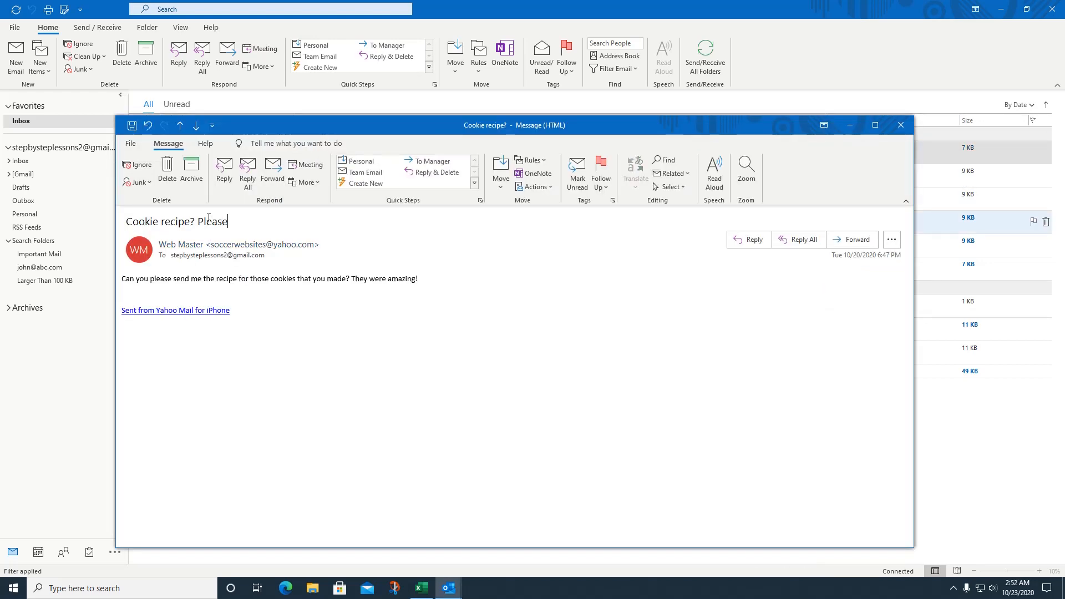
{"action": "type", "text": " send it"}
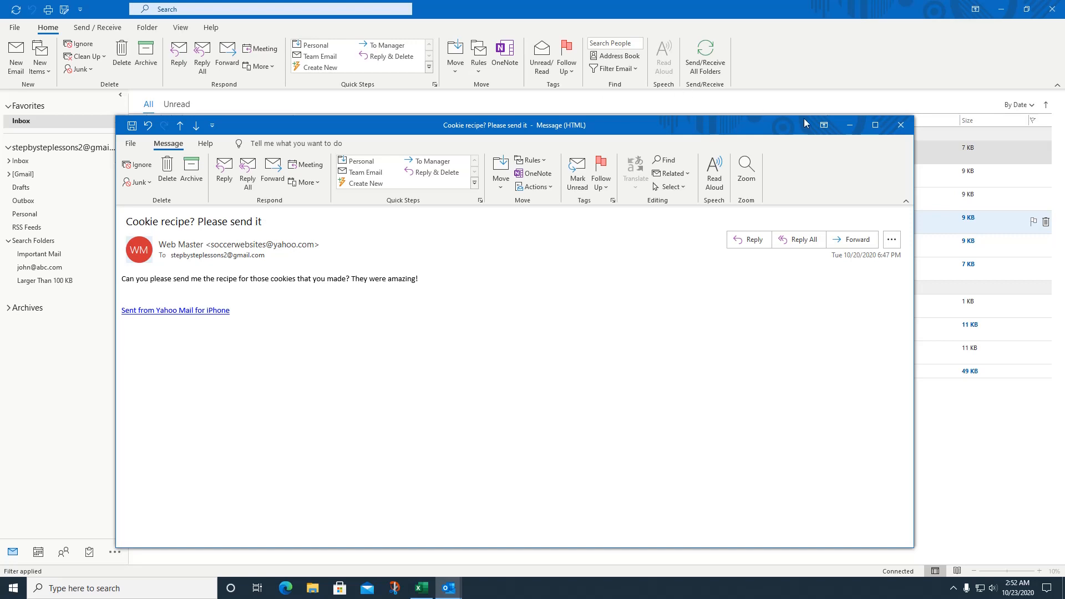
{"action": "left_click", "coordinate": [905, 127]}
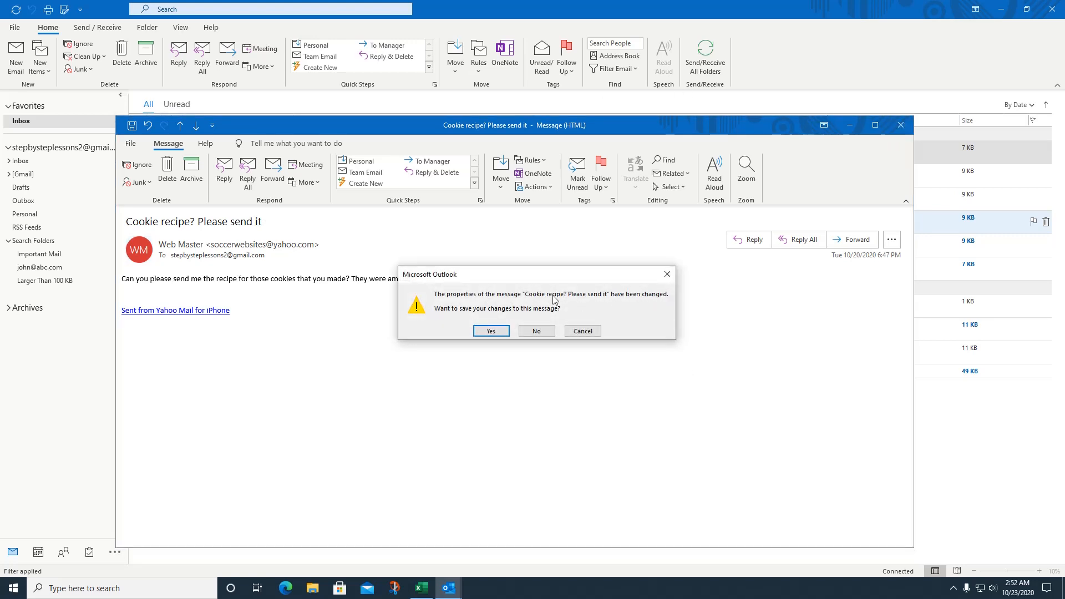
{"action": "left_click", "coordinate": [491, 333]}
{"action": "left_click", "coordinate": [507, 326]}
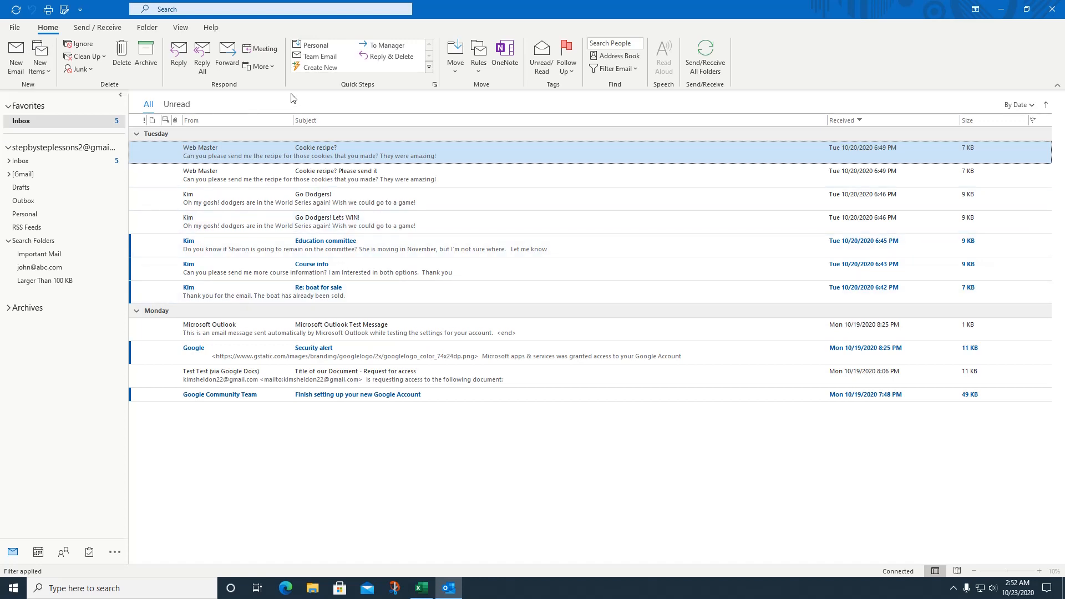
Step: Open the Education committee message from the account's Inbox, read it, and close it
{"action": "left_click", "coordinate": [35, 161]}
{"action": "left_click", "coordinate": [247, 249]}
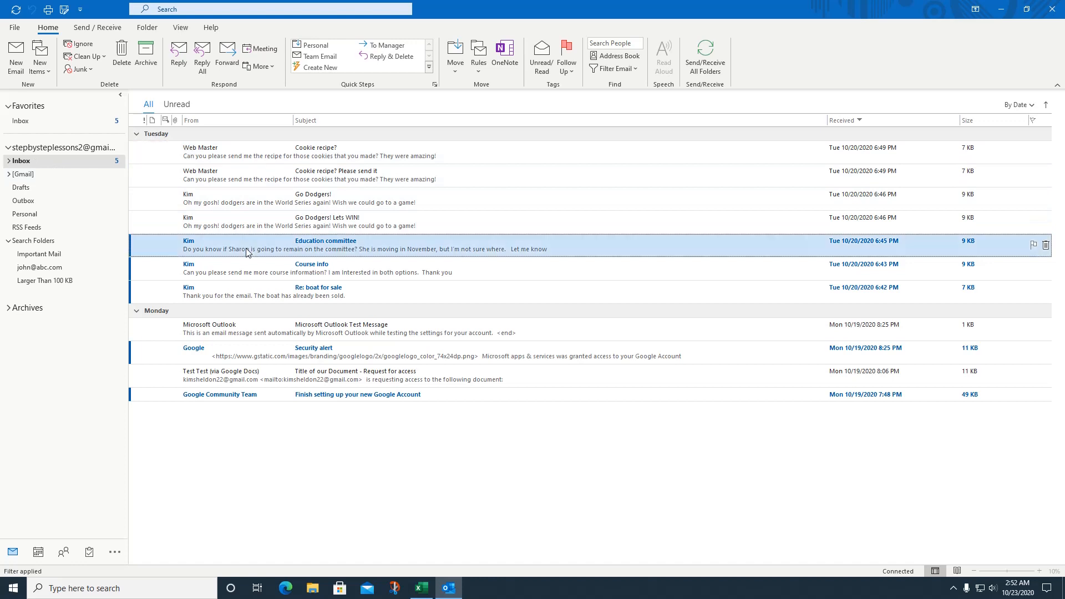
{"action": "double_click", "coordinate": [248, 250]}
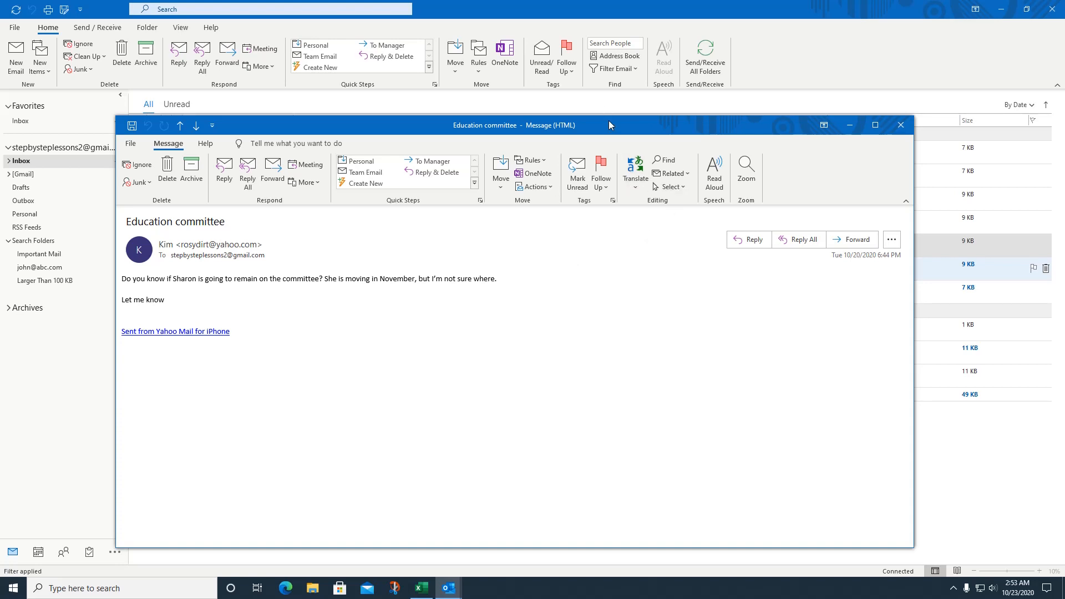
{"action": "left_click_drag", "start_coordinate": [608, 125], "coordinate": [614, 115]}
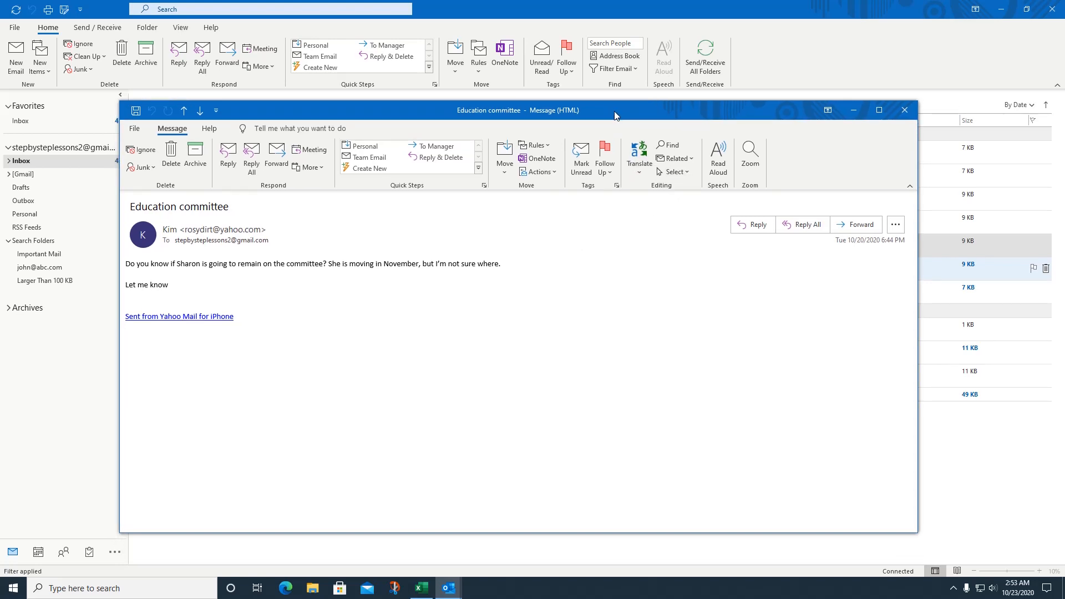
{"action": "left_click", "coordinate": [906, 109]}
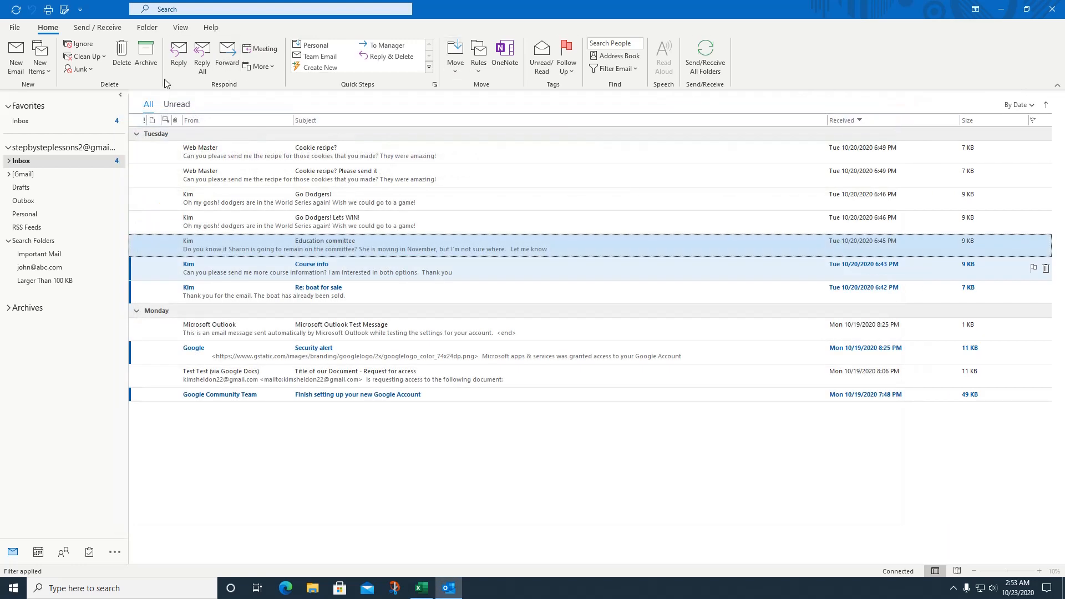
{"action": "left_click", "coordinate": [99, 31]}
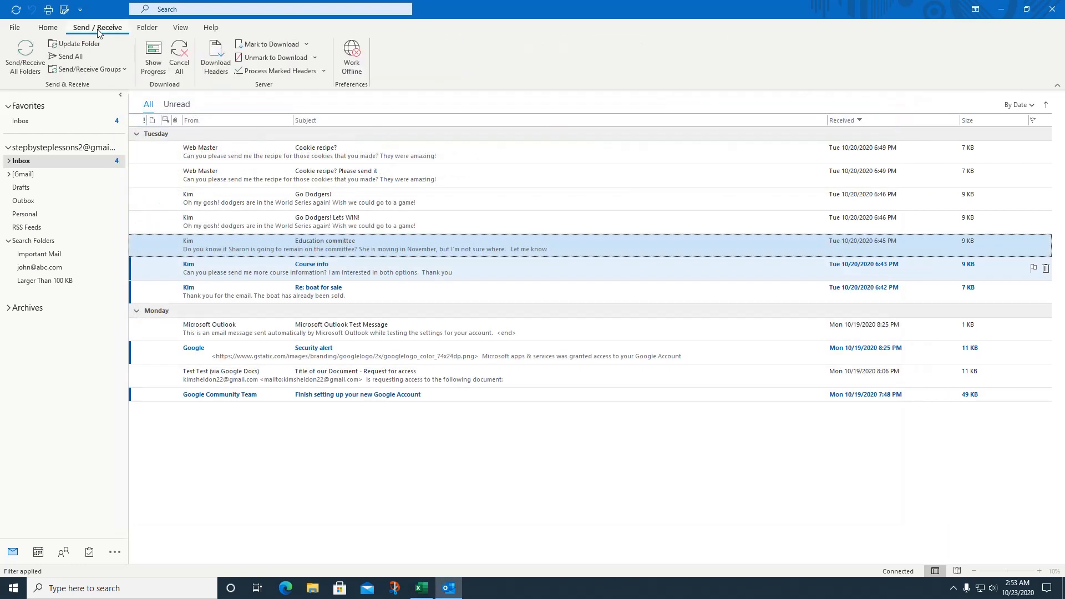
Step: Browse the Folder and View commands, then start a new email from Home
{"action": "left_click", "coordinate": [152, 33]}
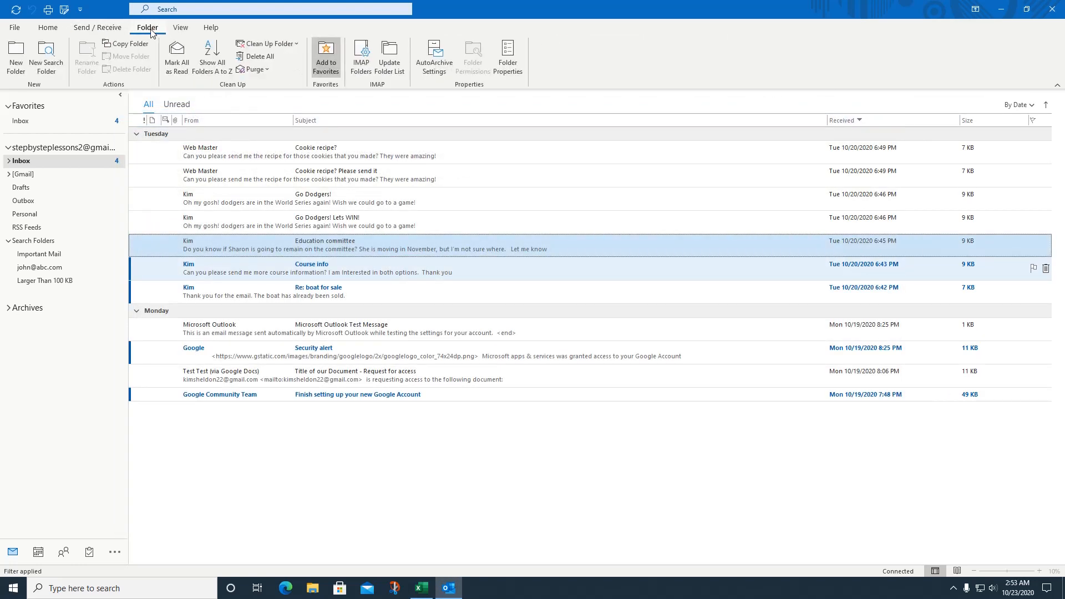
{"action": "left_click", "coordinate": [190, 31]}
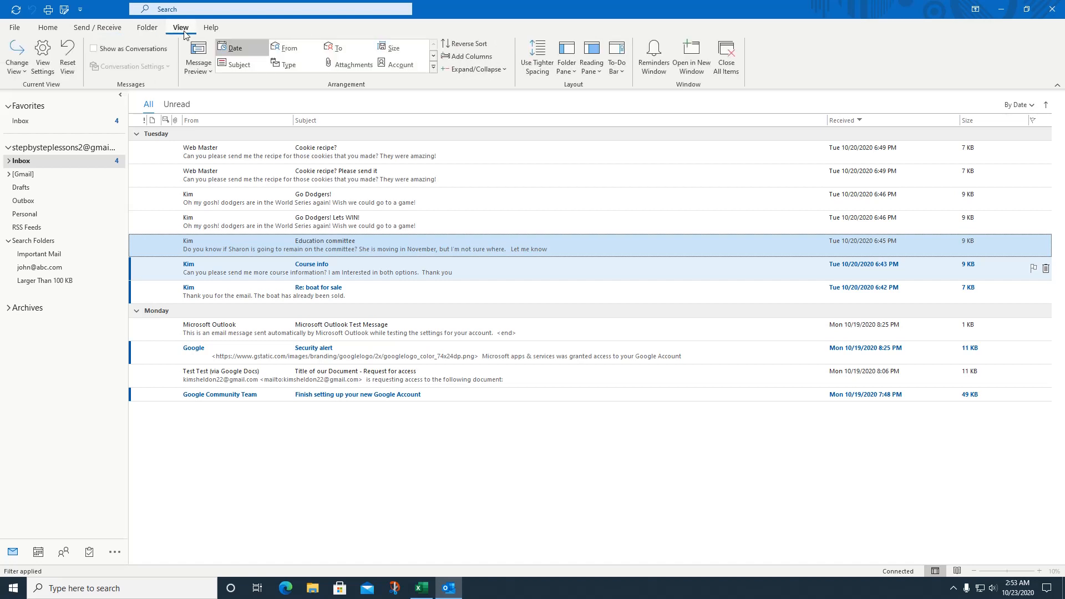
{"action": "left_click", "coordinate": [44, 32]}
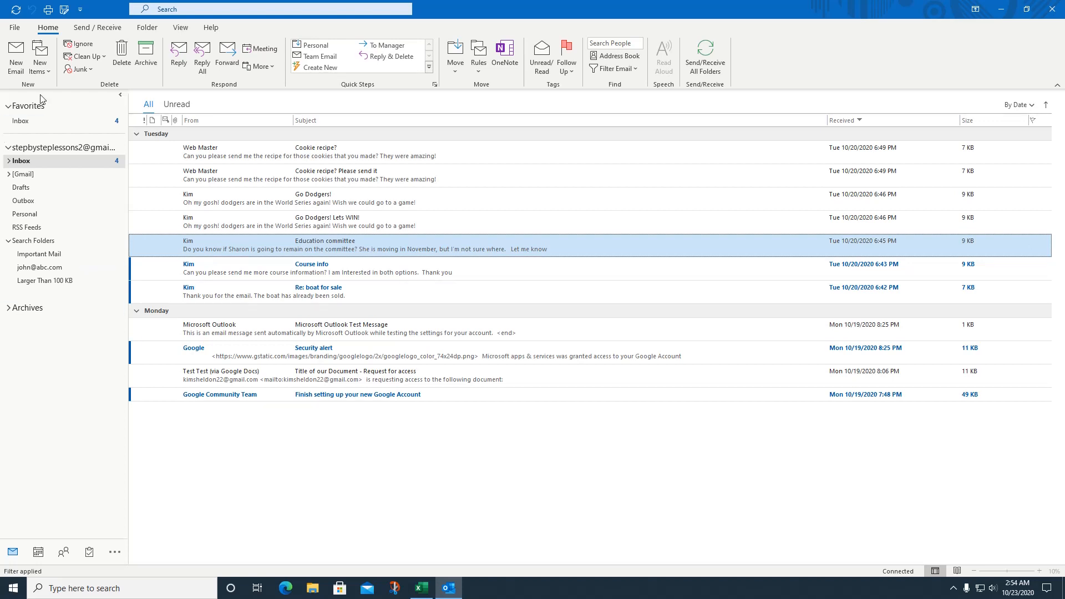
{"action": "left_click", "coordinate": [13, 62]}
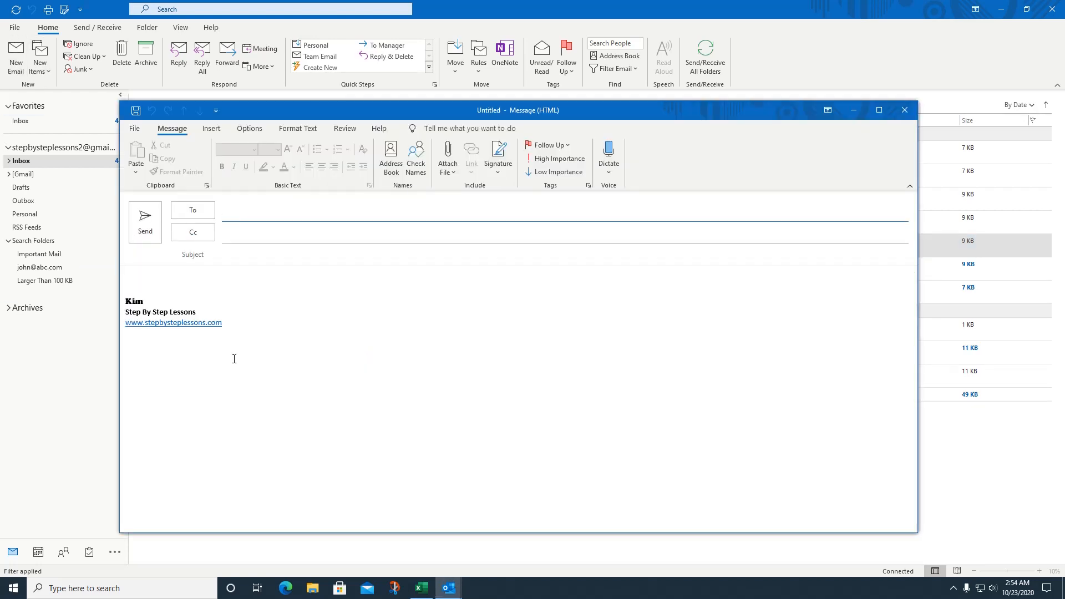
{"action": "left_click", "coordinate": [181, 277]}
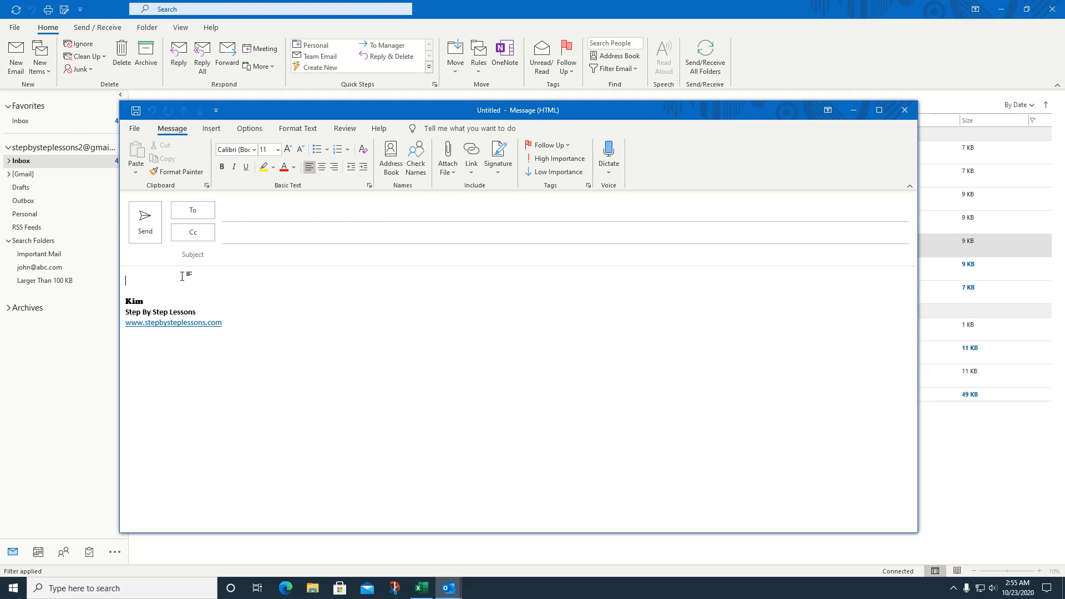
{"action": "type", "text": "HI @jo"}
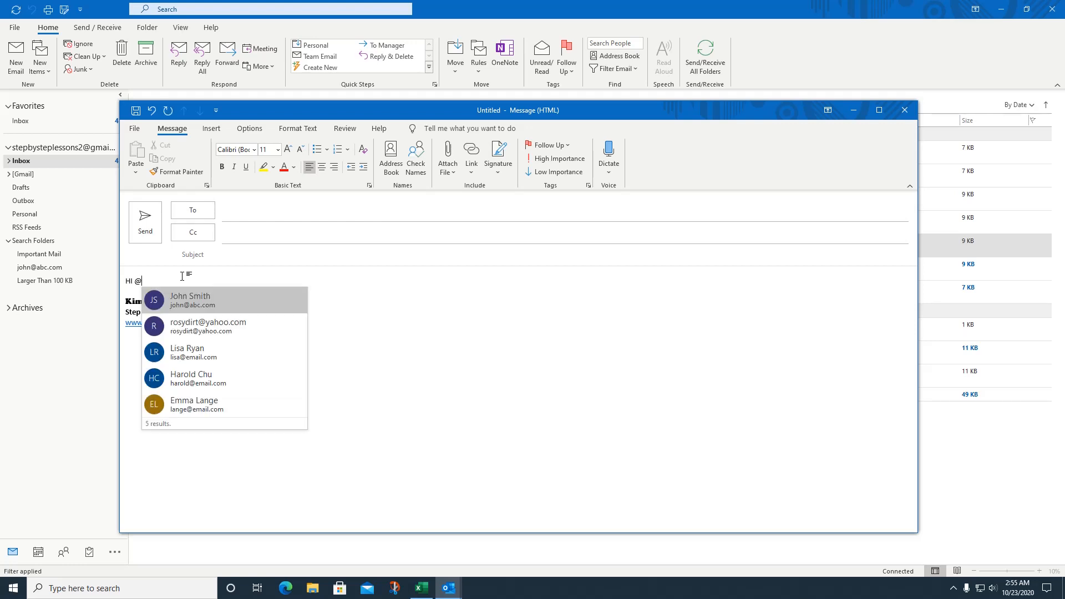
{"action": "left_click", "coordinate": [183, 308]}
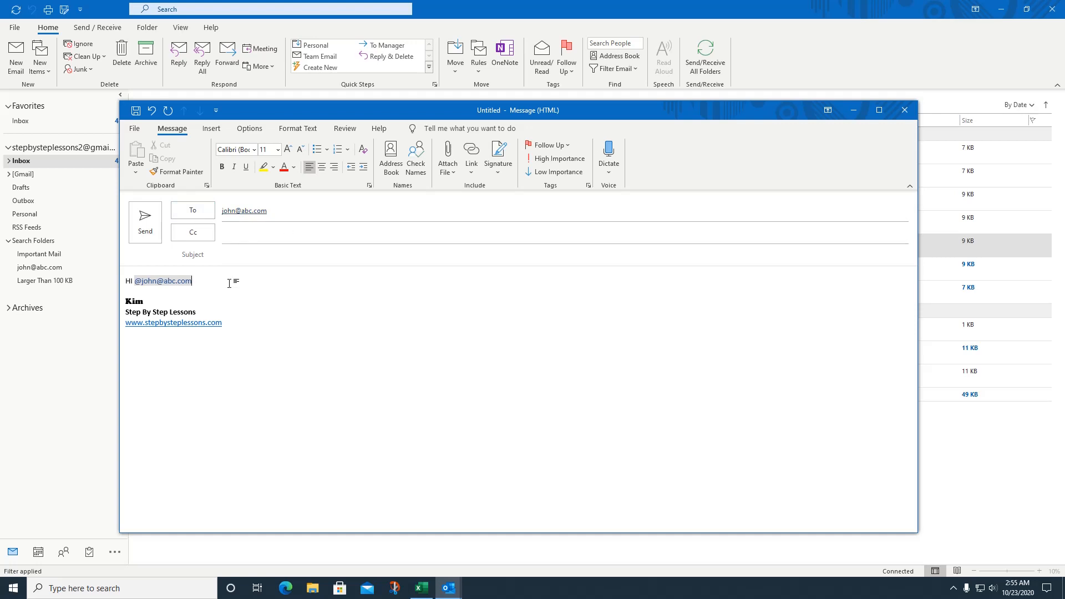
{"action": "key", "text": "Return"}
{"action": "key", "text": "Return"}
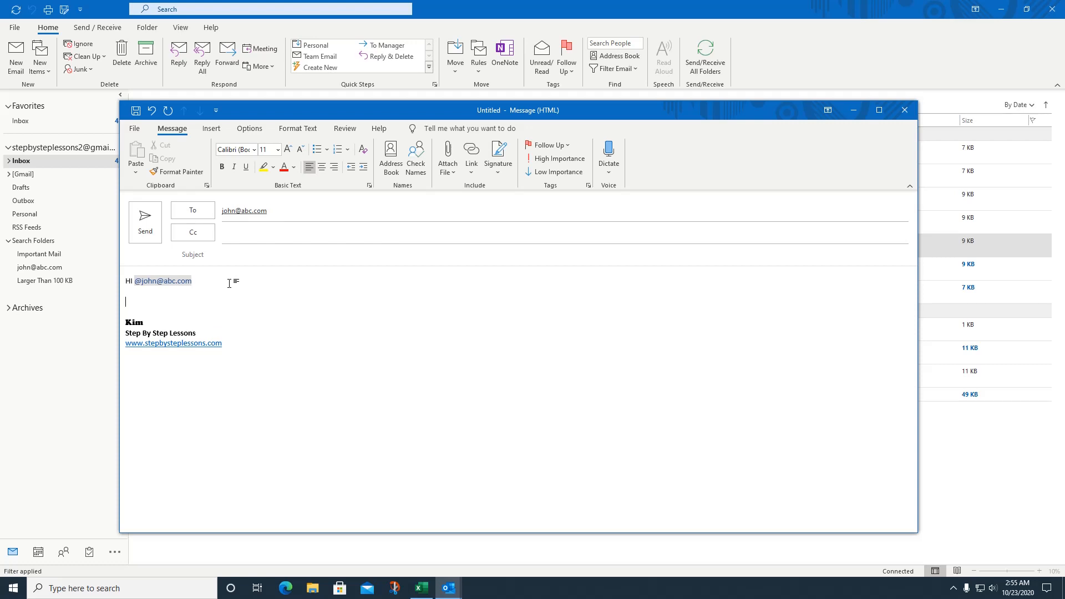
{"action": "type", "text": "What do you want to do for lunch?"}
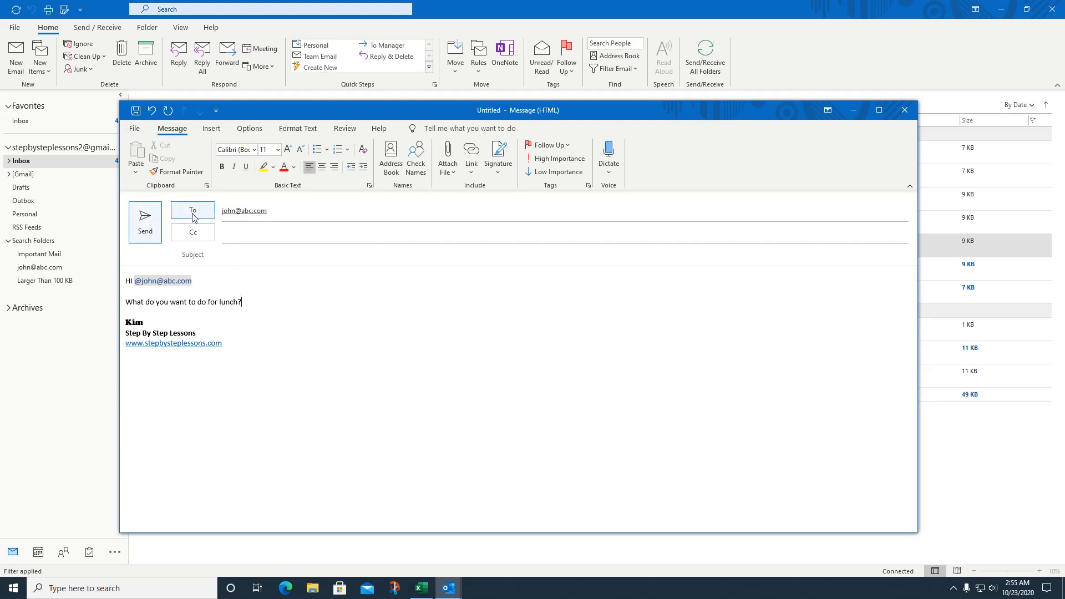
{"action": "left_click", "coordinate": [280, 211]}
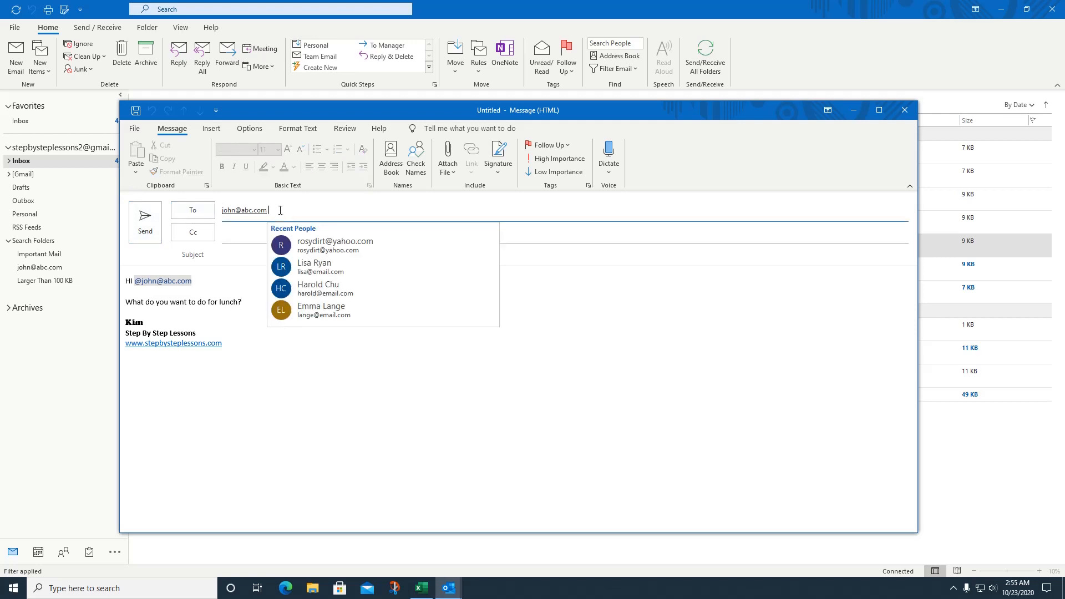
{"action": "key", "text": "BackSpace"}
{"action": "type", "text": "@"}
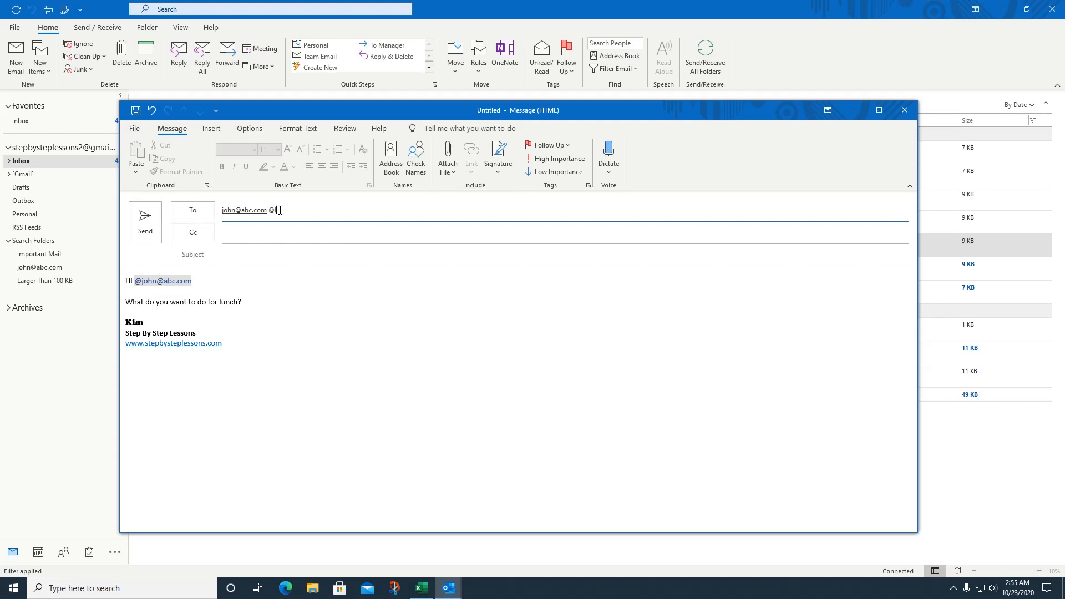
{"action": "type", "text": "stepby"}
{"action": "key", "text": "BackSpace"}
{"action": "key", "text": "BackSpace"}
{"action": "key", "text": "BackSpace"}
{"action": "key", "text": "BackSpace"}
{"action": "key", "text": "BackSpace"}
{"action": "key", "text": "BackSpace"}
{"action": "left_click", "coordinate": [252, 300]}
{"action": "key", "text": "Return"}
{"action": "key", "text": "Return"}
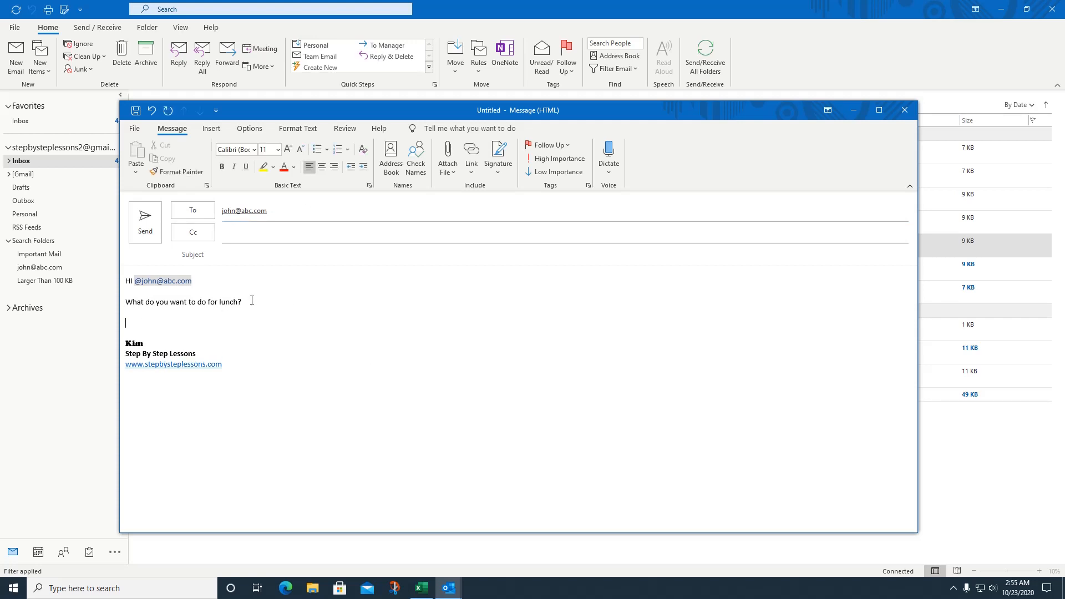
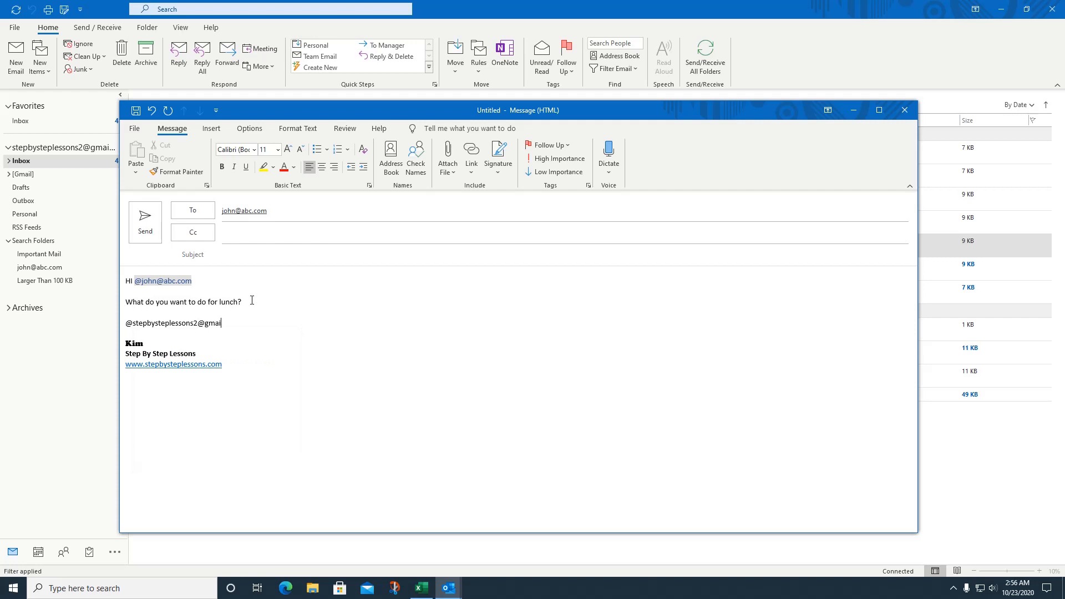
{"action": "key", "text": "Return"}
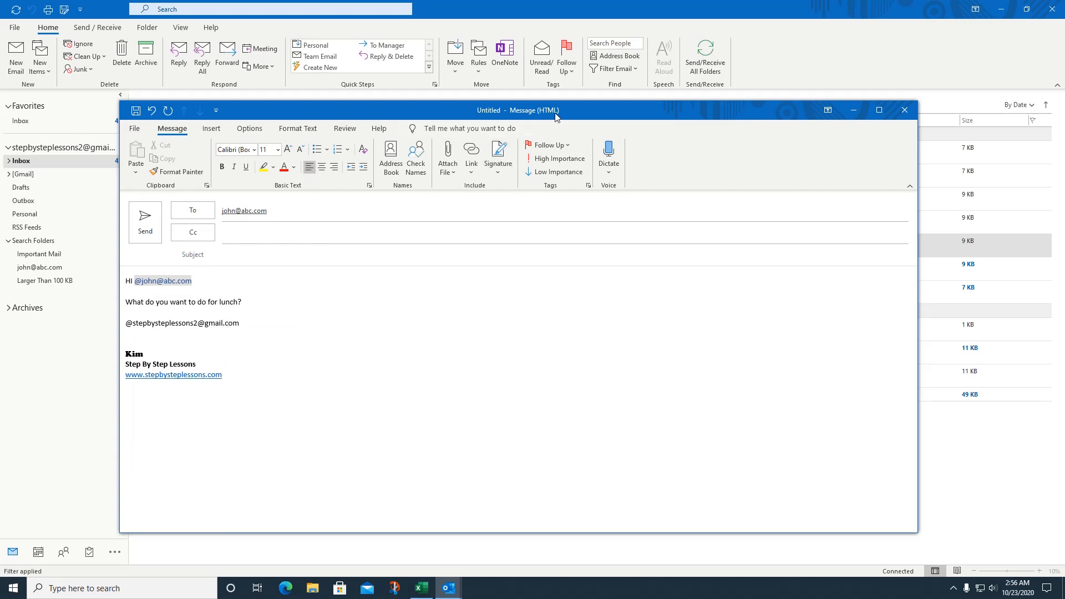
Step: Close the draft and discard it without saving
{"action": "left_click_drag", "start_coordinate": [556, 113], "coordinate": [559, 243]}
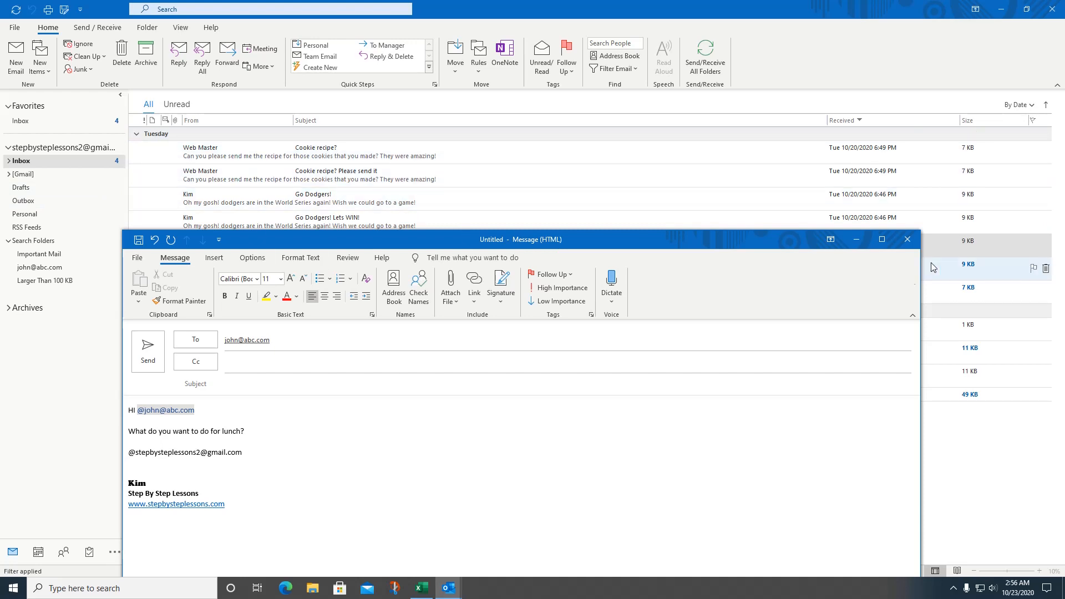
{"action": "left_click", "coordinate": [903, 243]}
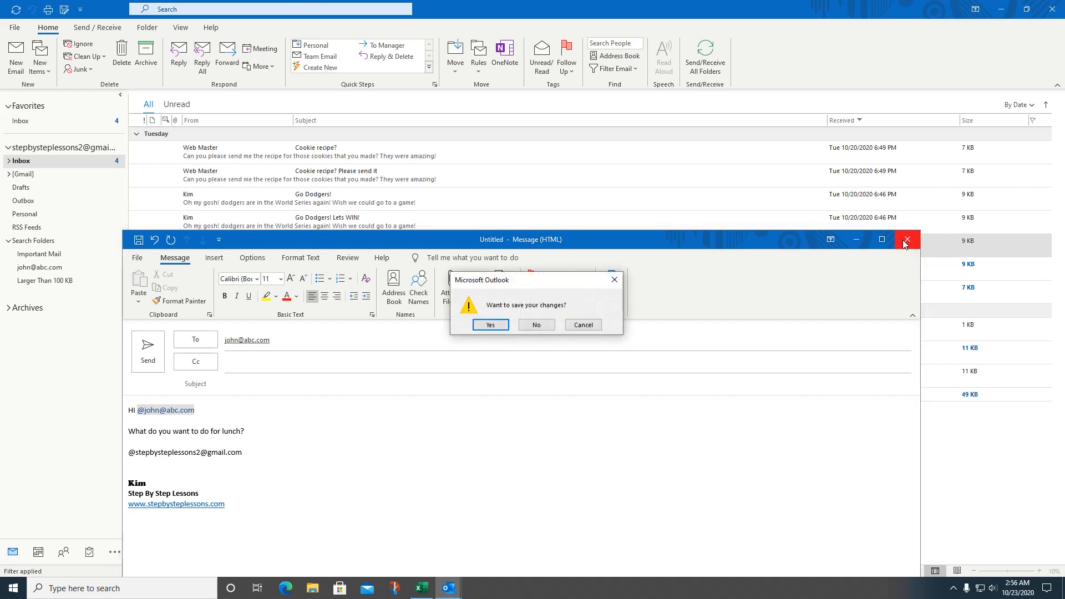
{"action": "left_click", "coordinate": [551, 327]}
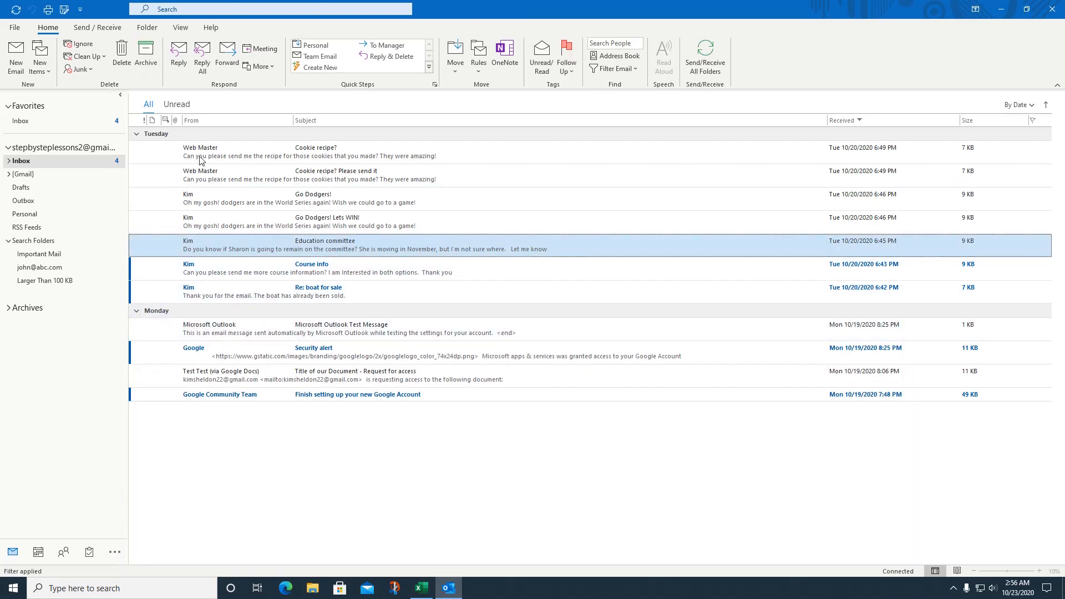
{"action": "left_click", "coordinate": [248, 273]}
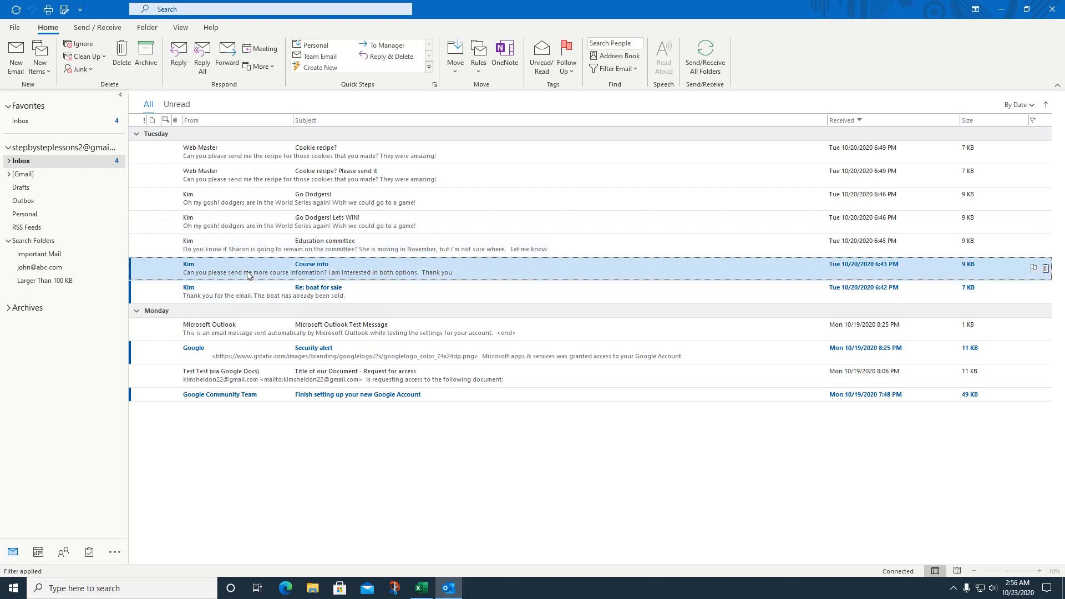
{"action": "left_click_drag", "start_coordinate": [214, 270], "coordinate": [39, 554]}
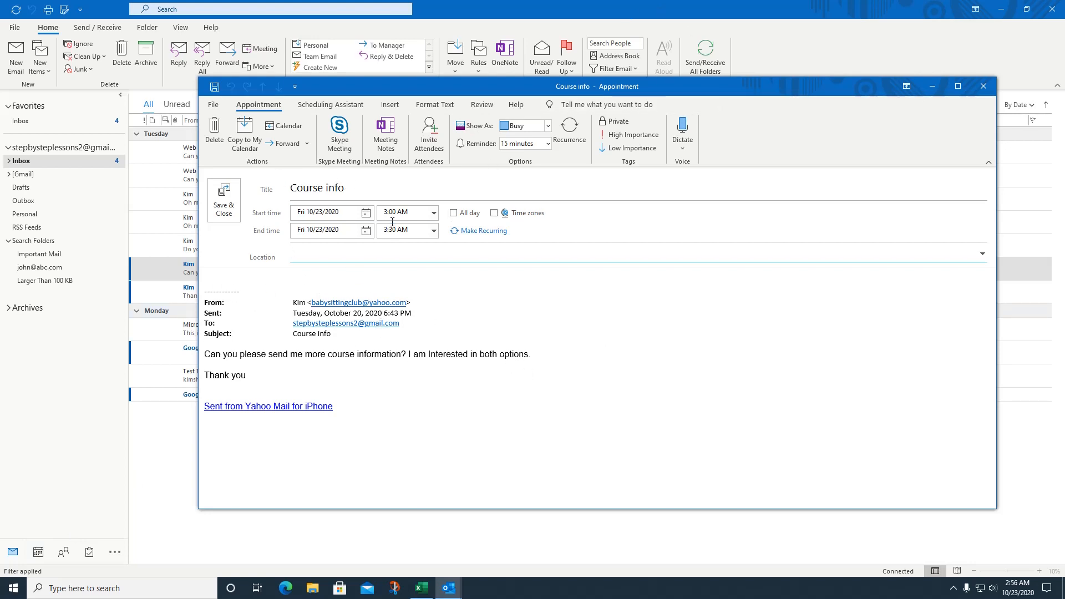
{"action": "left_click", "coordinate": [434, 213]}
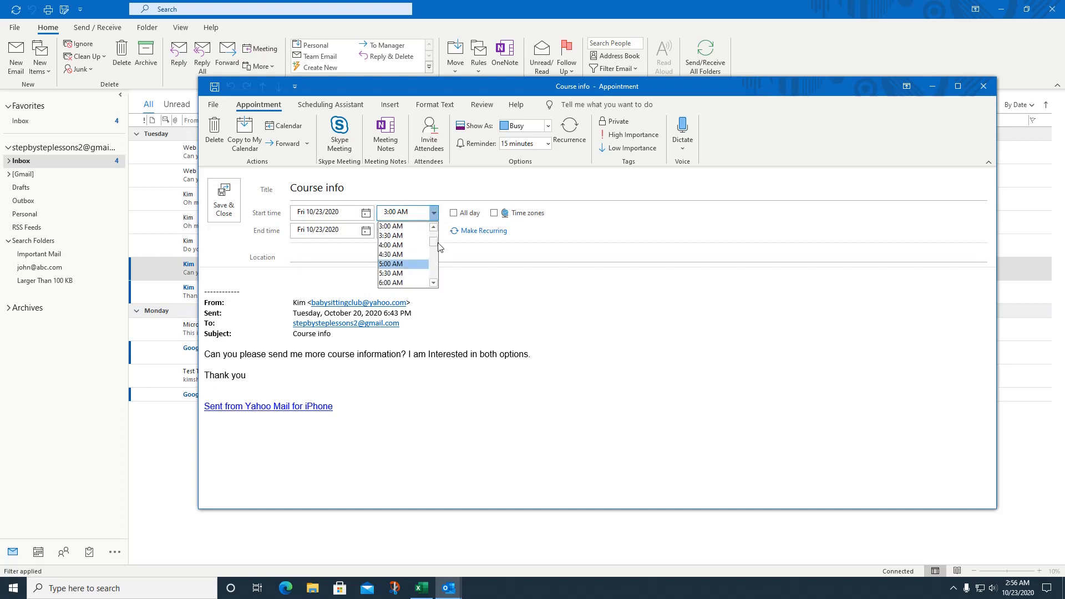
{"action": "left_click_drag", "start_coordinate": [436, 242], "coordinate": [436, 251]}
{"action": "left_click", "coordinate": [402, 271]}
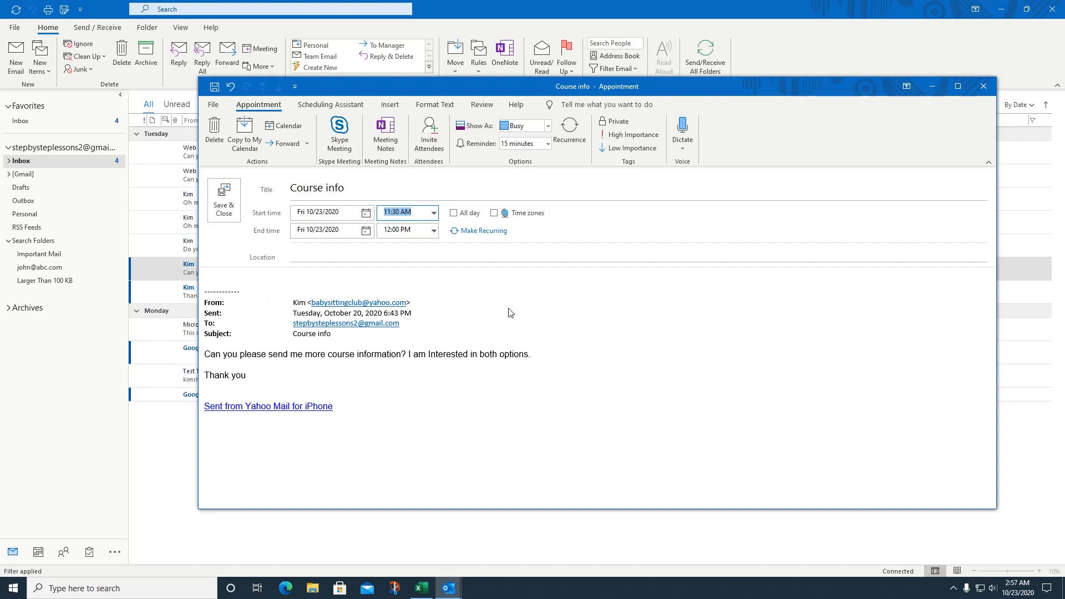
{"action": "left_click", "coordinate": [980, 90]}
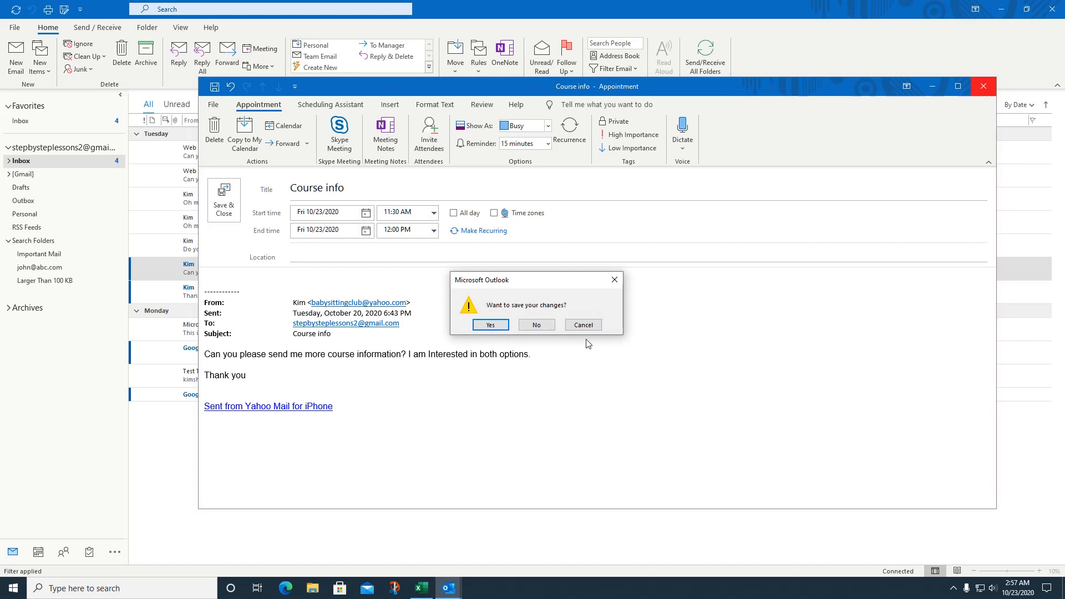
{"action": "left_click", "coordinate": [546, 326]}
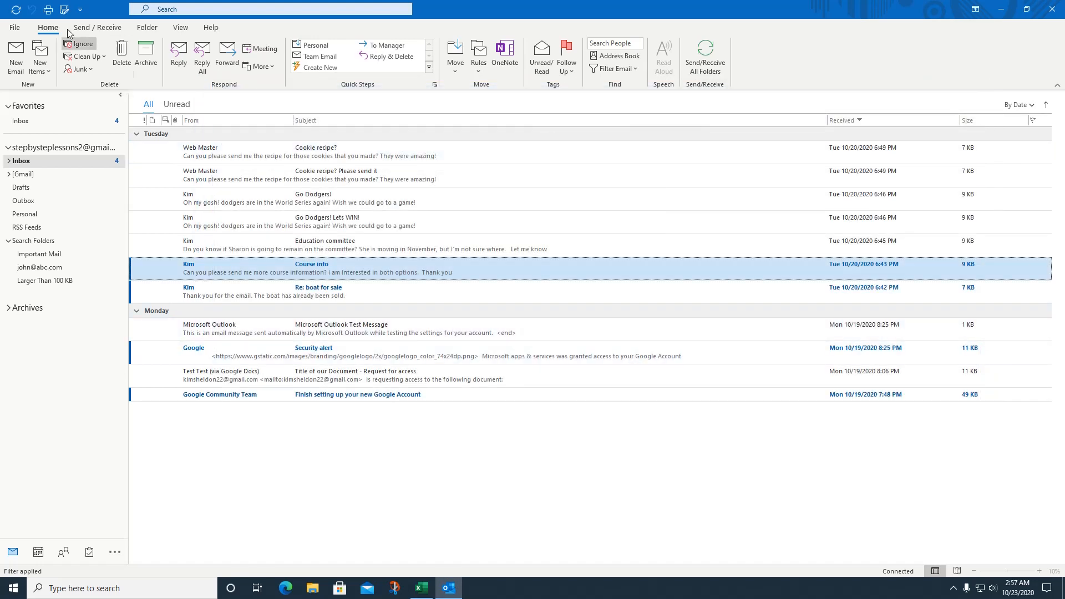
Step: Start a new email and add a blank line above the signature
{"action": "left_click", "coordinate": [15, 66]}
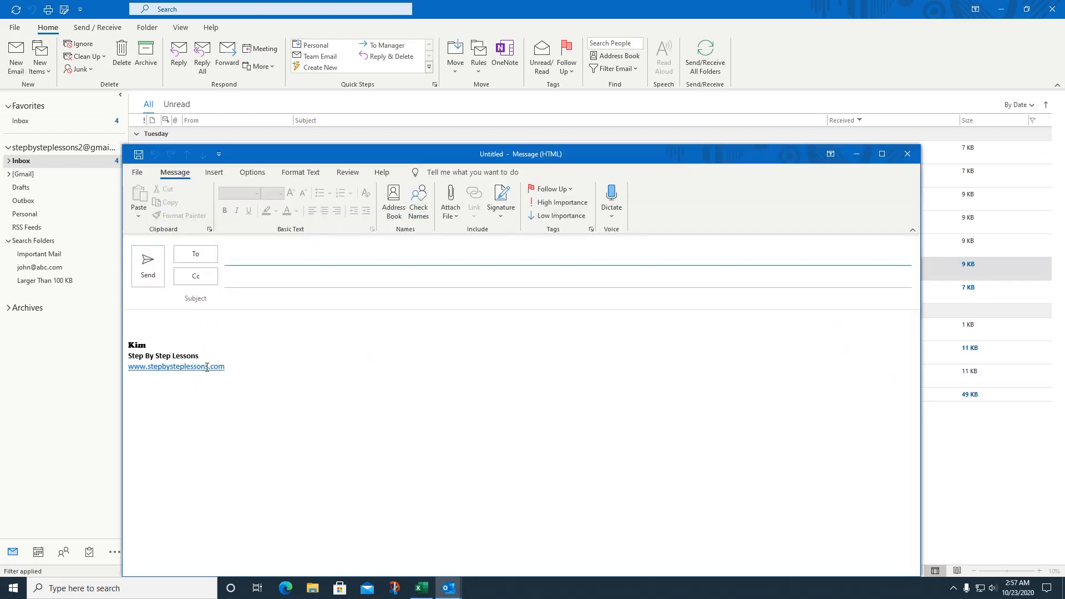
{"action": "left_click", "coordinate": [166, 321]}
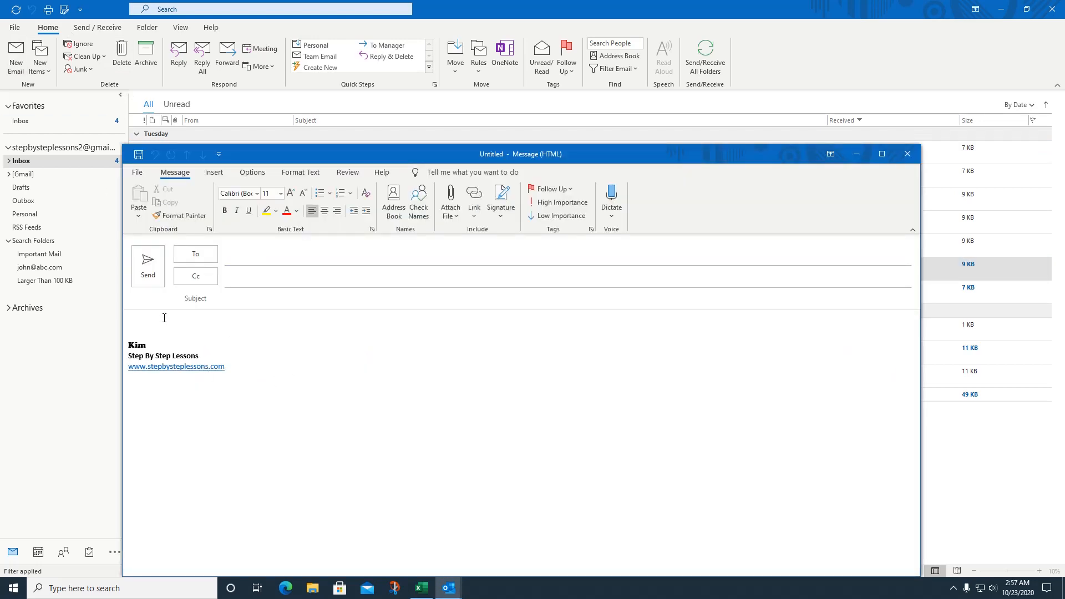
{"action": "key", "text": "Return"}
{"action": "key", "text": "Return"}
{"action": "key", "text": "Return"}
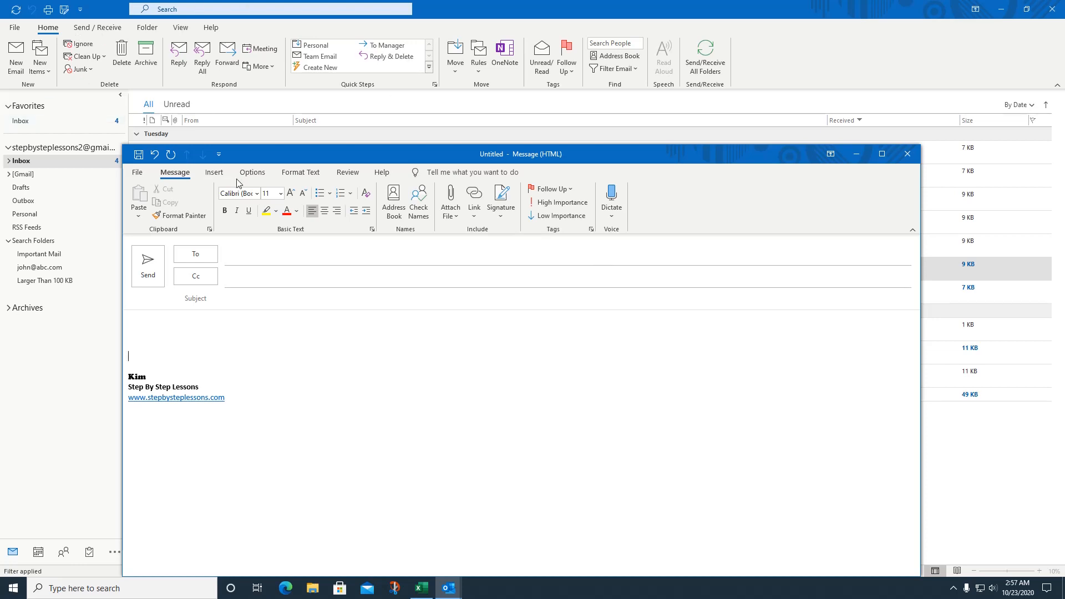
Step: Begin inserting a calendar into the email with the date range set to Next 7 days
{"action": "left_click", "coordinate": [219, 175]}
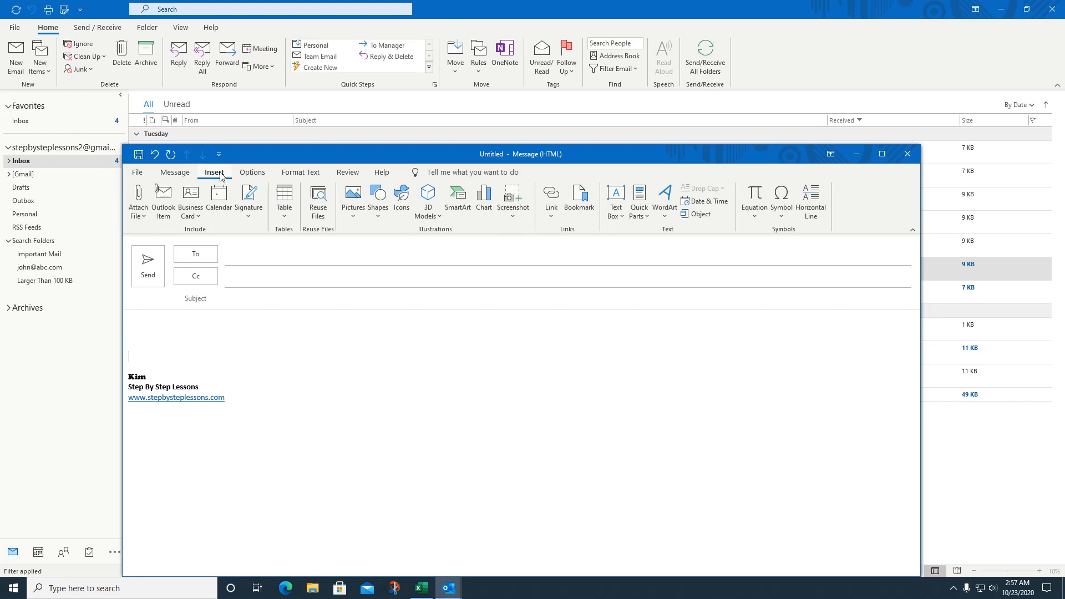
{"action": "left_click", "coordinate": [225, 198]}
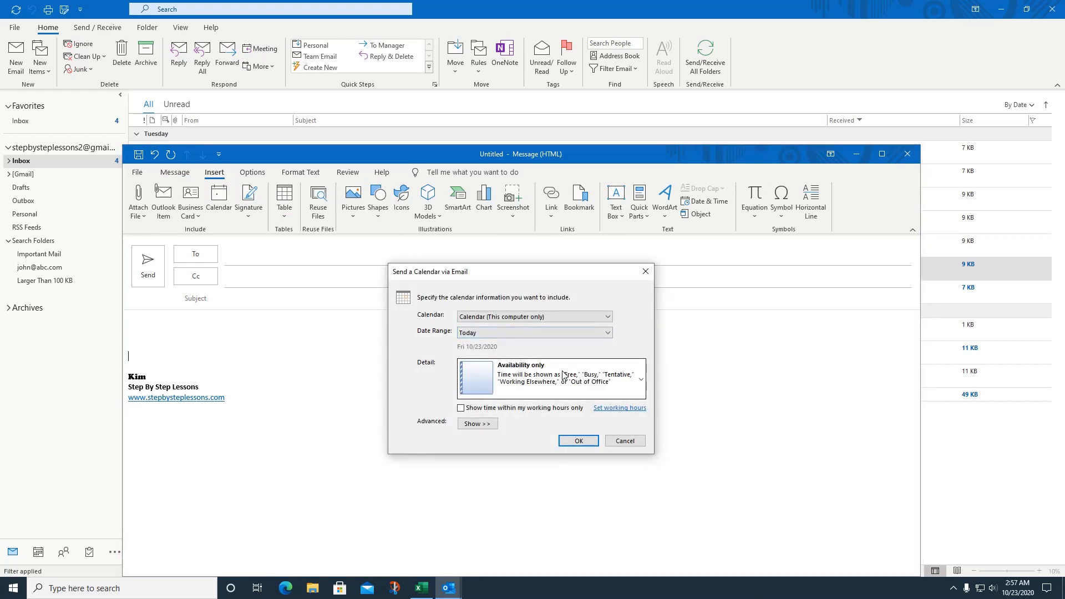
{"action": "left_click", "coordinate": [608, 333]}
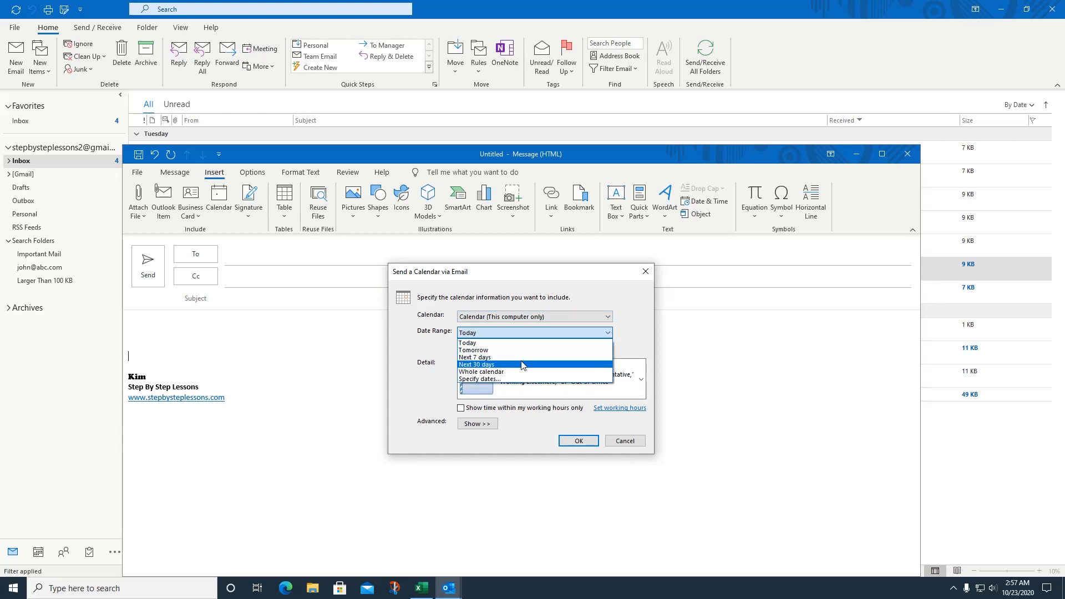
{"action": "left_click", "coordinate": [521, 358]}
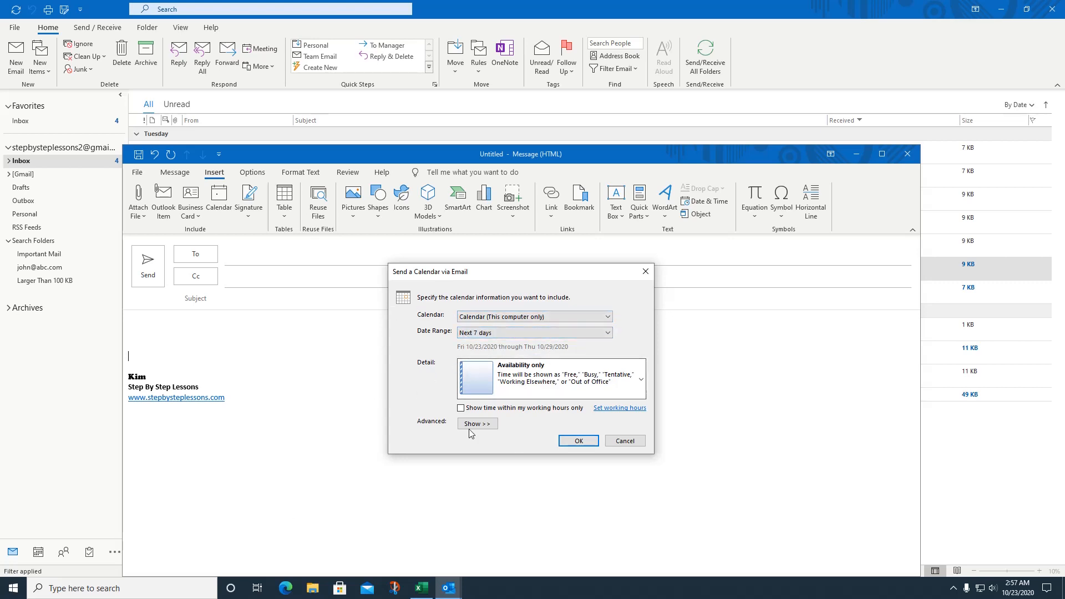
Step: Insert the Oct 23–29 calendar into the email, review it, then close without saving
{"action": "left_click", "coordinate": [587, 443]}
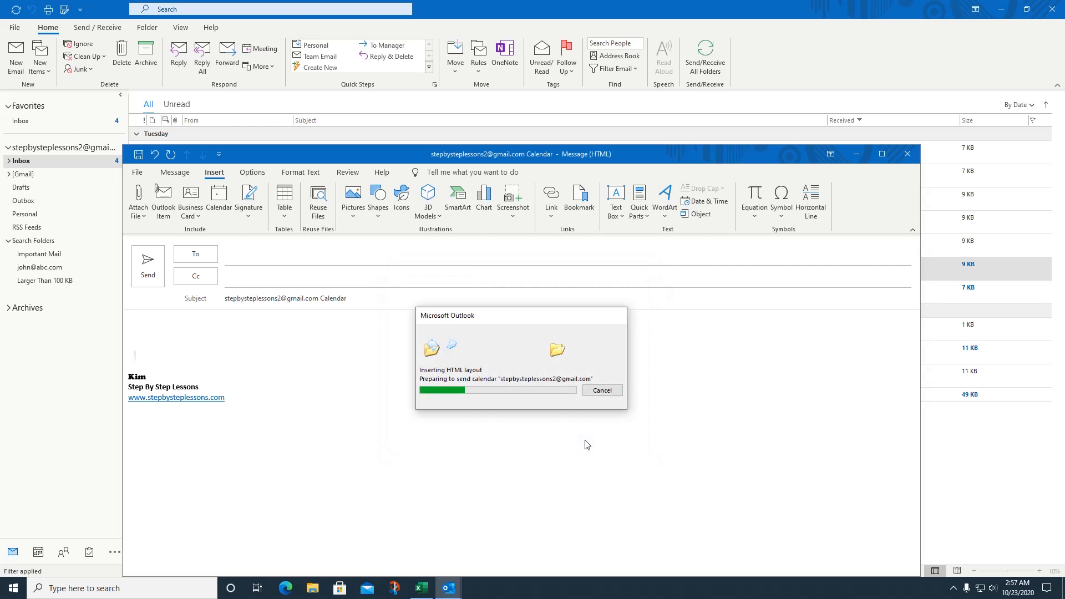
{"action": "scroll", "coordinate": [719, 427], "scroll_direction": "down", "scroll_amount": 4}
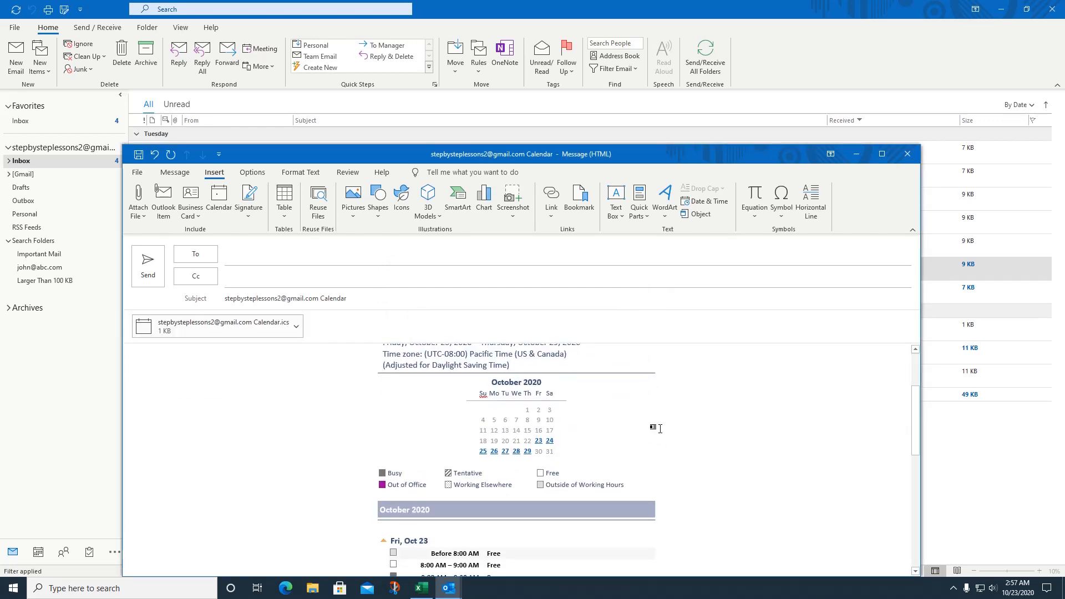
{"action": "scroll", "coordinate": [652, 441], "scroll_direction": "down", "scroll_amount": 5}
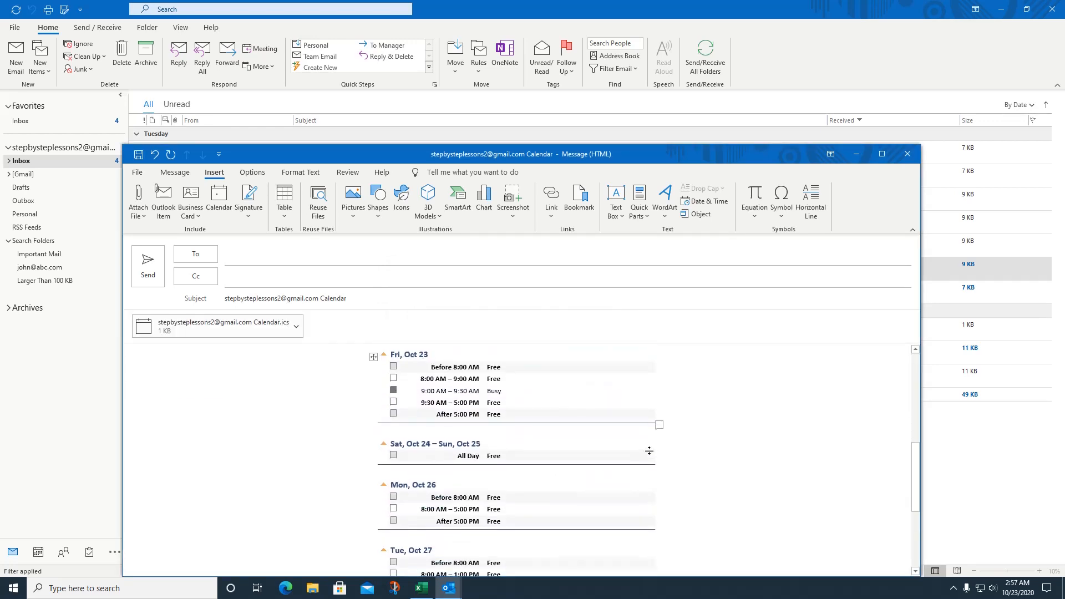
{"action": "scroll", "coordinate": [649, 451], "scroll_direction": "down", "scroll_amount": 3}
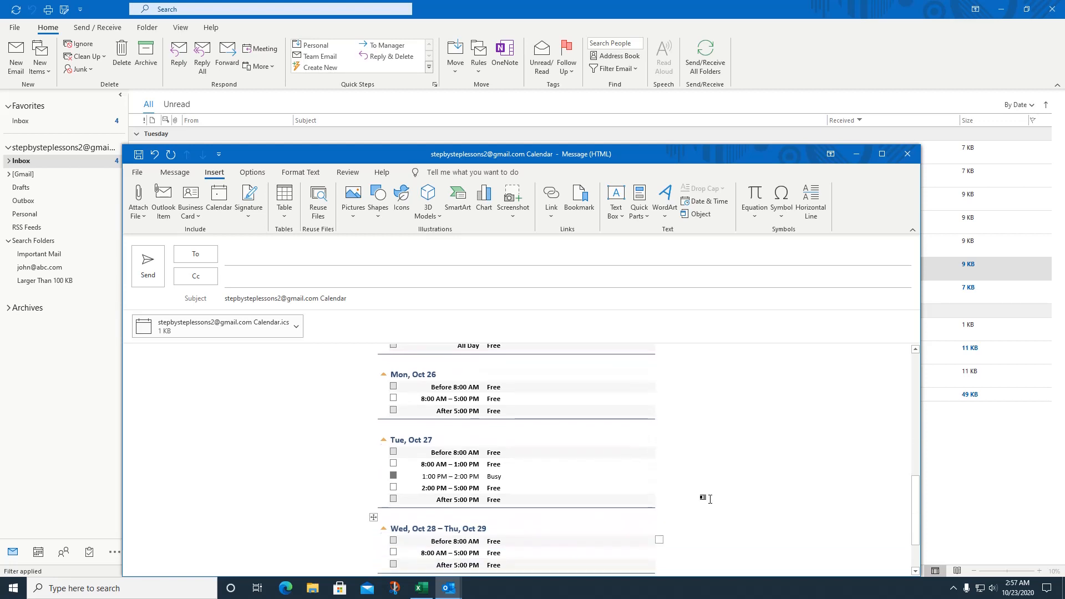
{"action": "scroll", "coordinate": [710, 499], "scroll_direction": "down", "scroll_amount": 2}
{"action": "scroll", "coordinate": [577, 419], "scroll_direction": "up", "scroll_amount": 5}
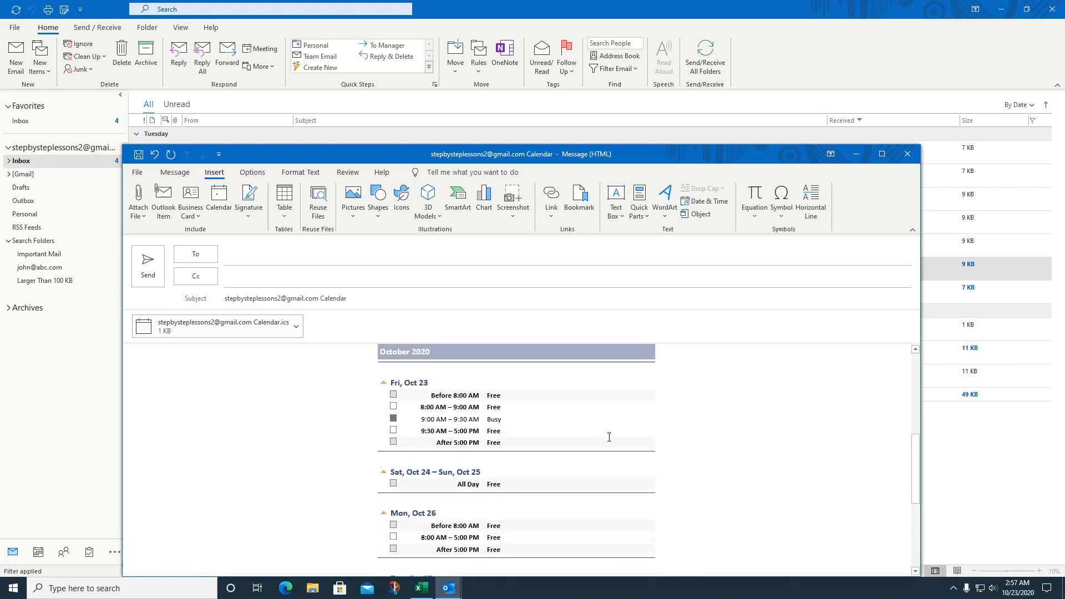
{"action": "scroll", "coordinate": [609, 437], "scroll_direction": "up", "scroll_amount": 1}
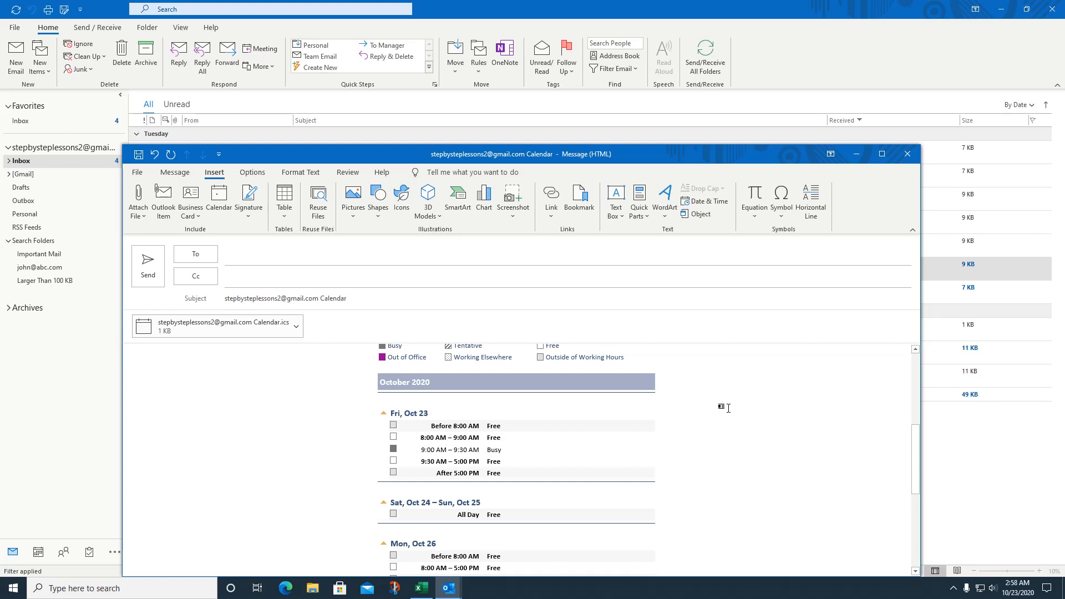
{"action": "scroll", "coordinate": [791, 374], "scroll_direction": "up", "scroll_amount": 5}
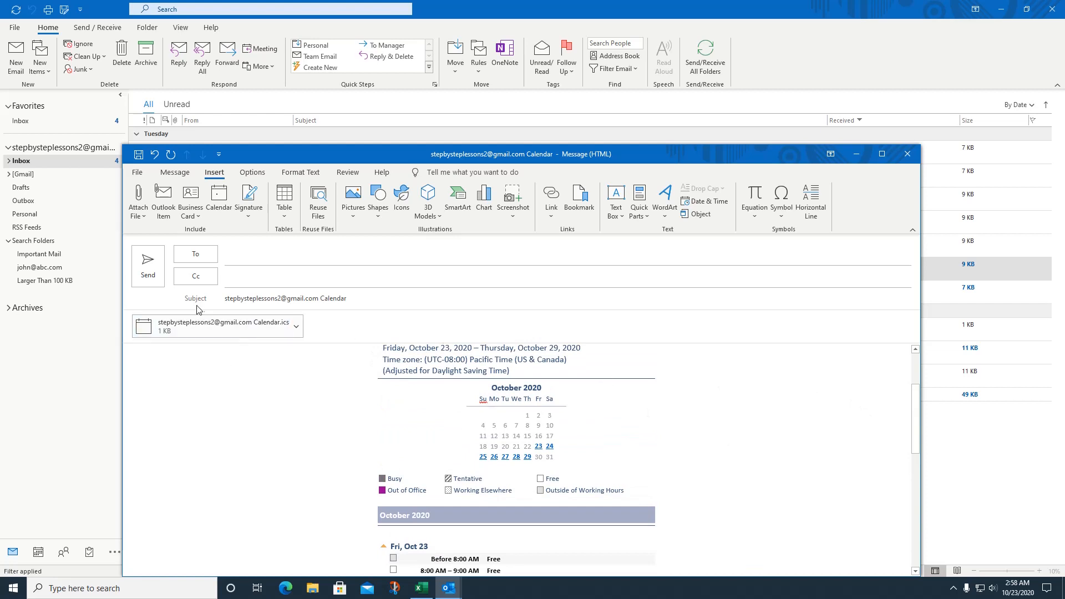
{"action": "left_click", "coordinate": [906, 160]}
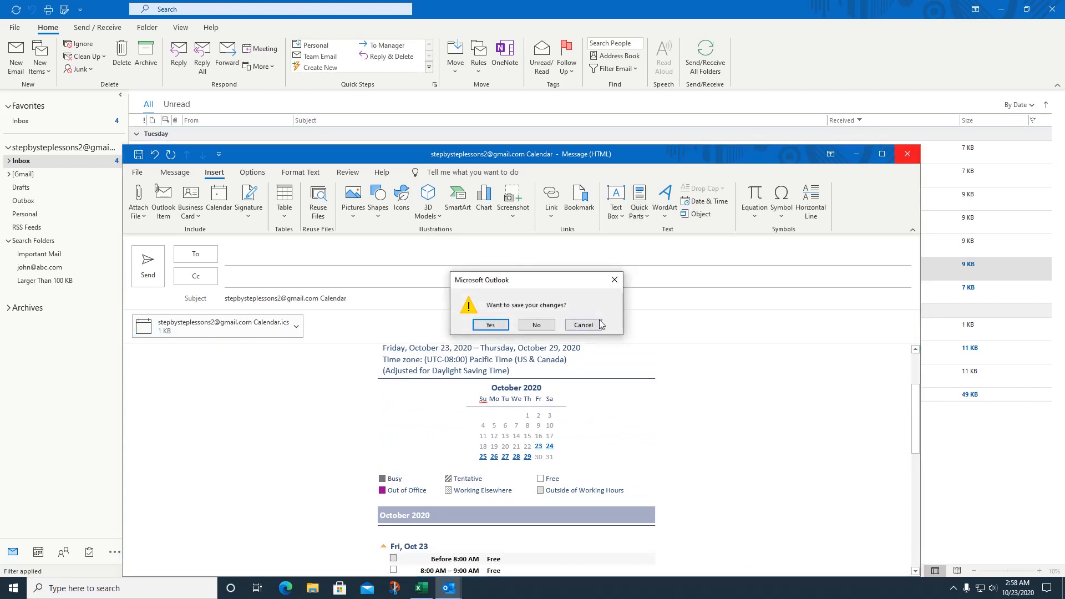
{"action": "left_click", "coordinate": [535, 326]}
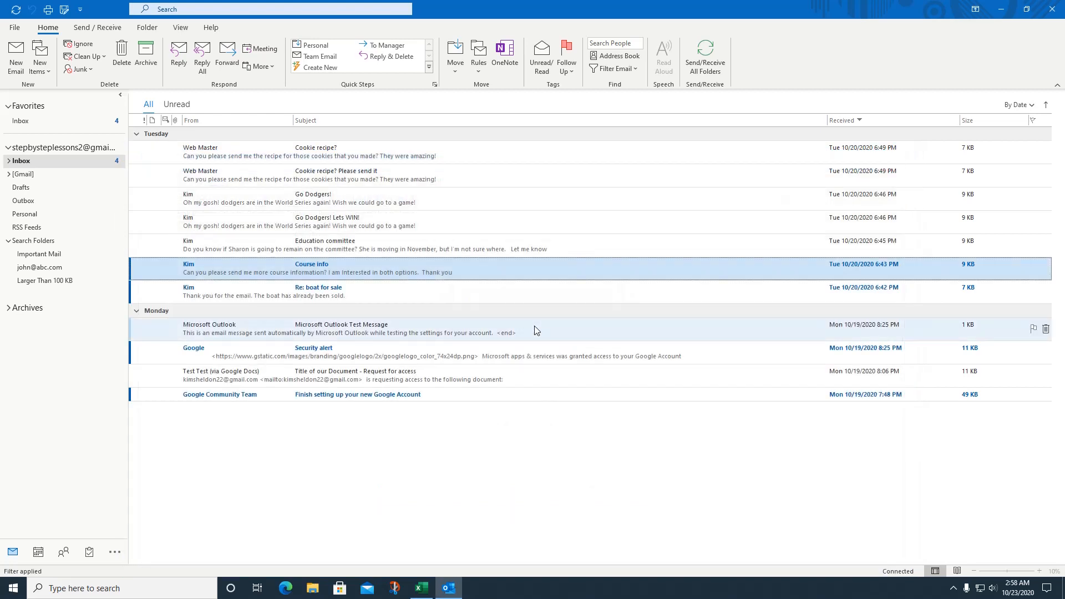
{"action": "left_click", "coordinate": [17, 58]}
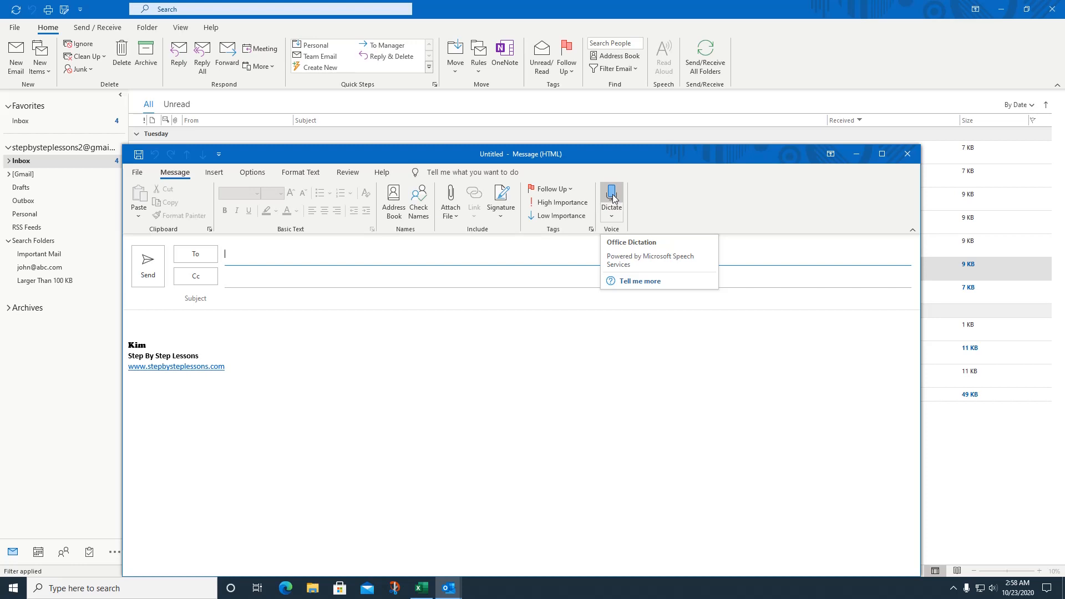
{"action": "left_click", "coordinate": [612, 195]}
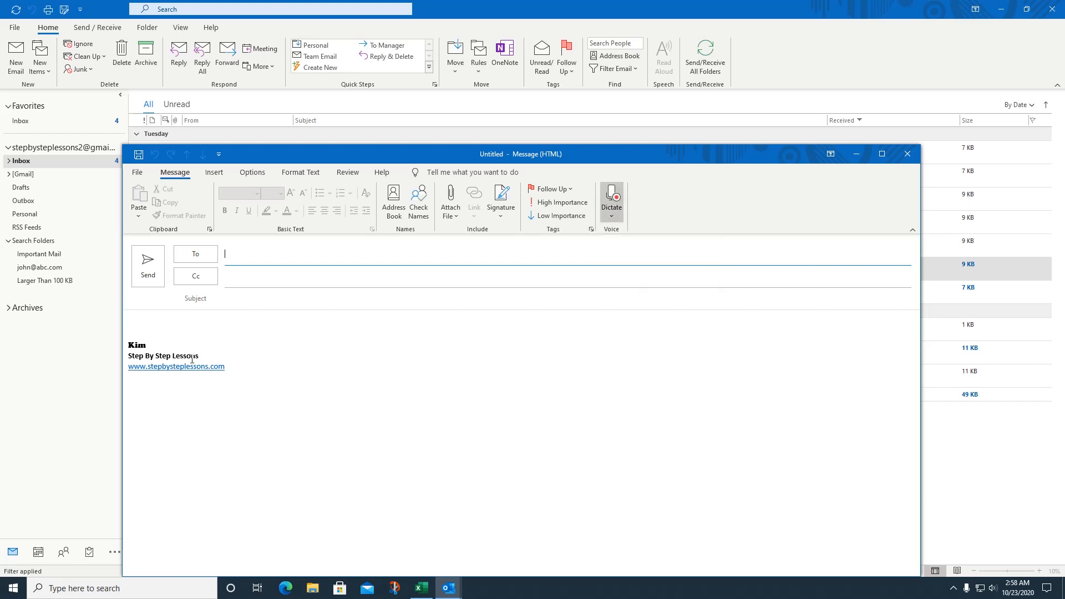
{"action": "left_click", "coordinate": [161, 322]}
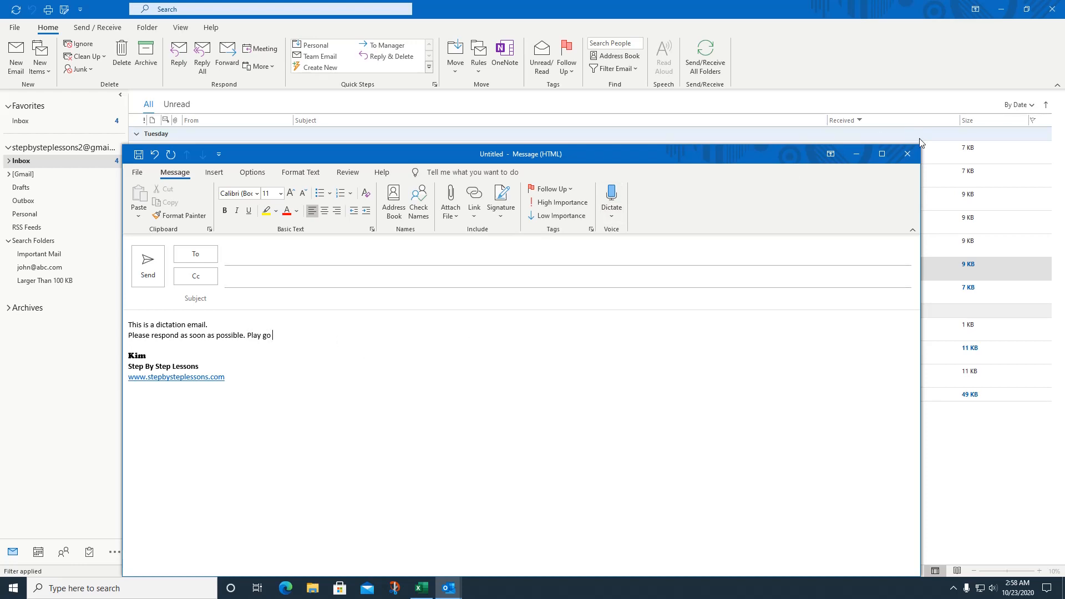
{"action": "left_click", "coordinate": [914, 158]}
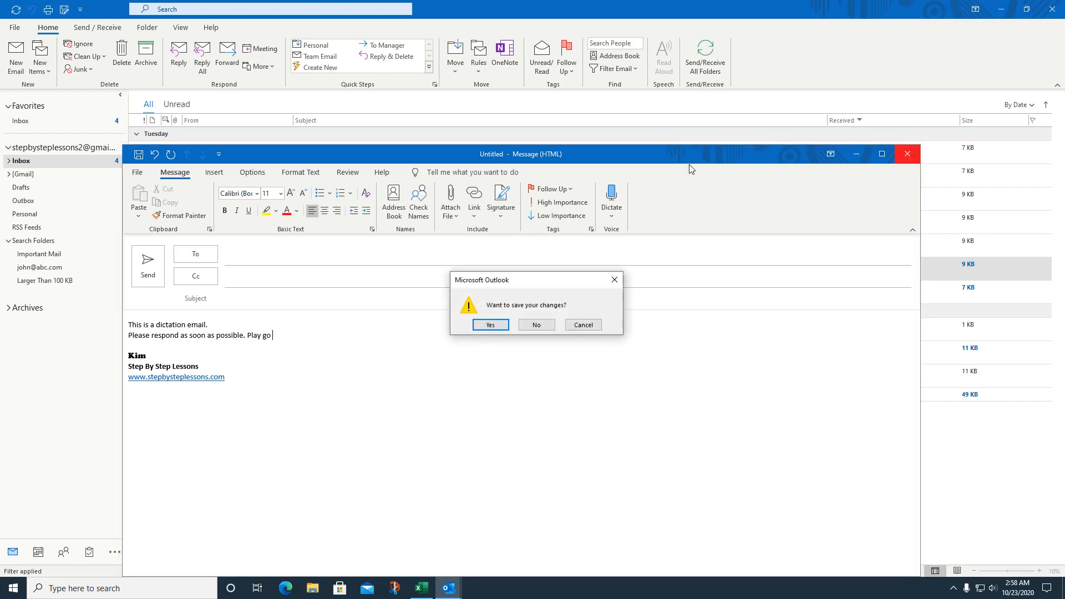
{"action": "left_click", "coordinate": [531, 328]}
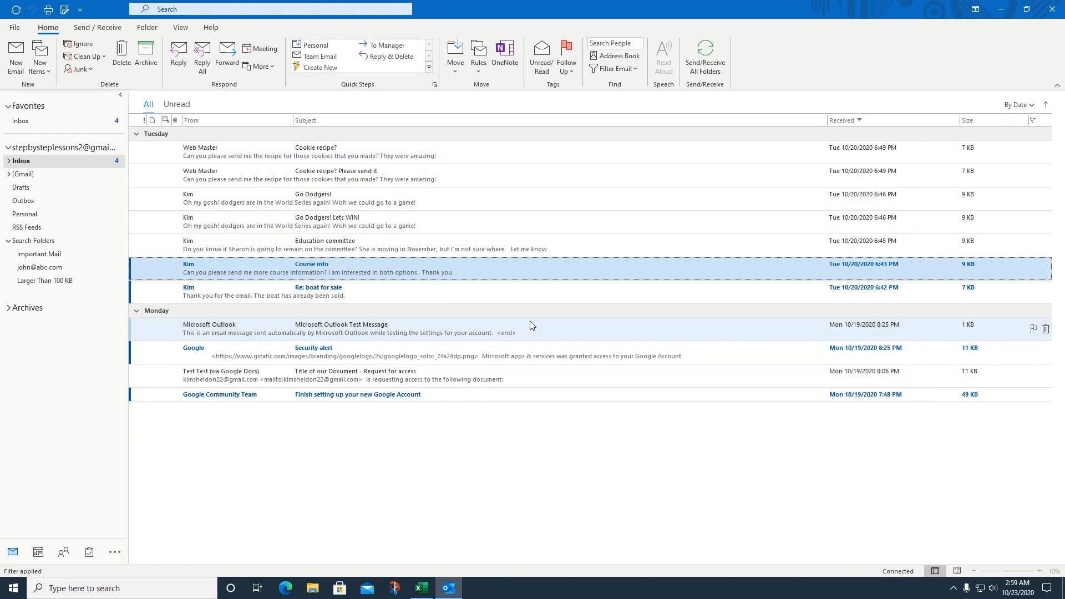